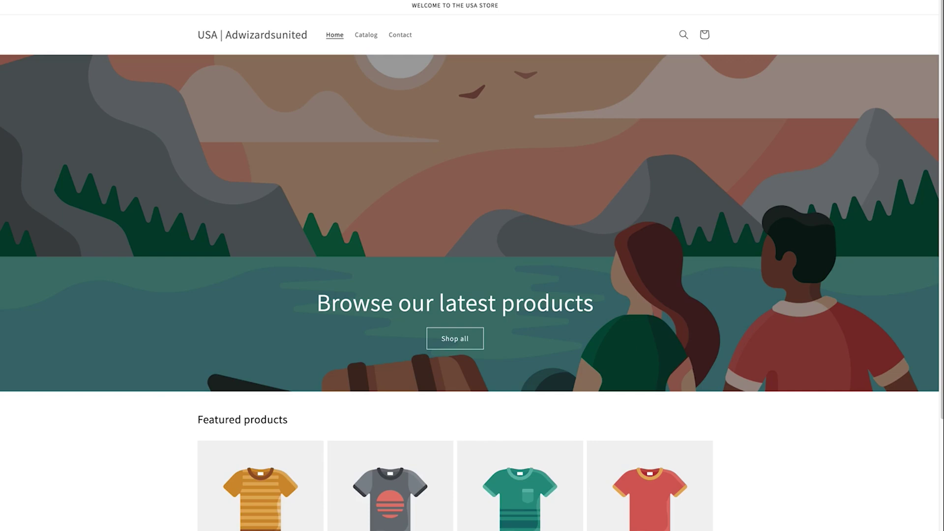
# Step: Browse the Convert homepage, then highlight the Shopify setup article link in the lesson notes
pyautogui.click(615, 0)
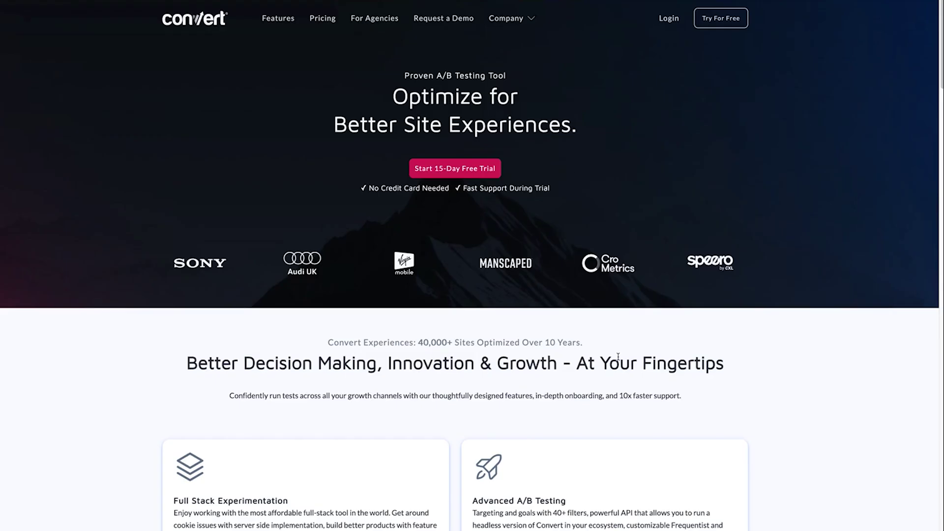
pyautogui.scroll(-9, 744, 373)
pyautogui.scroll(9, 805, 372)
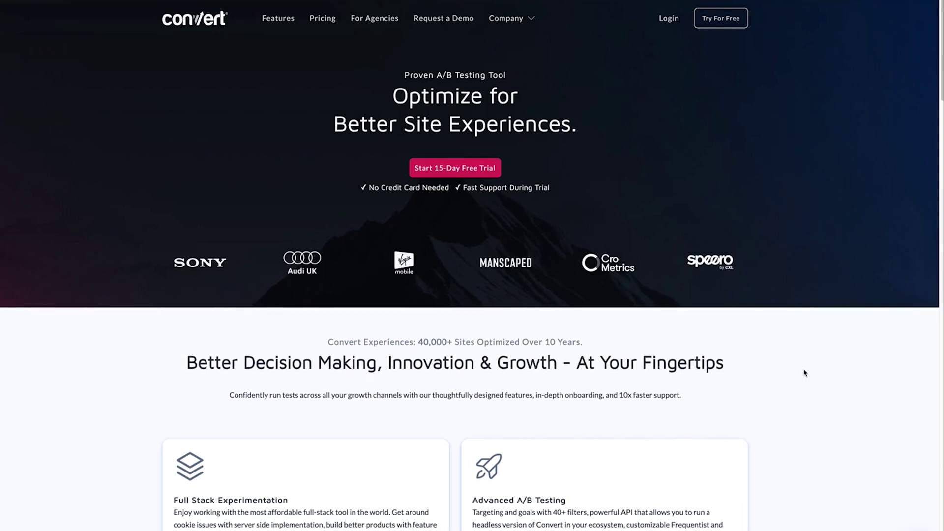
pyautogui.scroll(-6, 805, 373)
pyautogui.scroll(6, 805, 373)
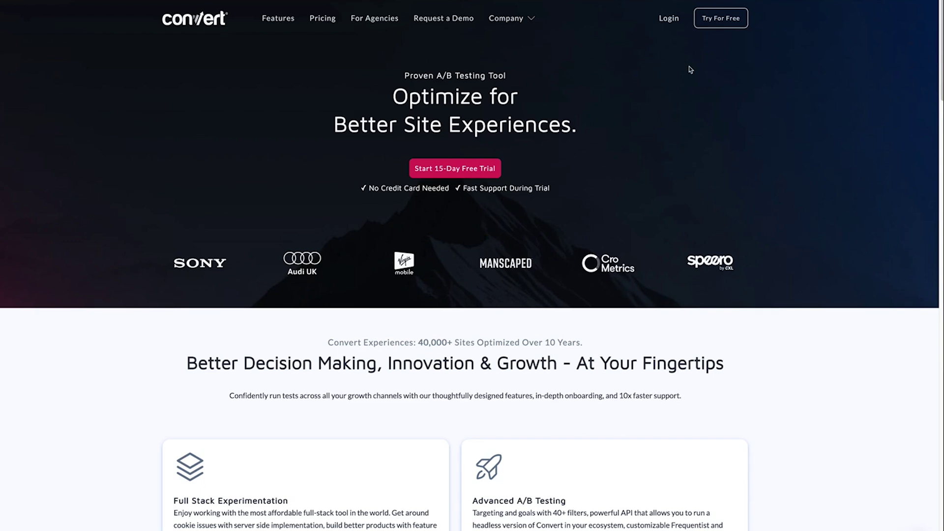
pyautogui.scroll(-10, 691, 70)
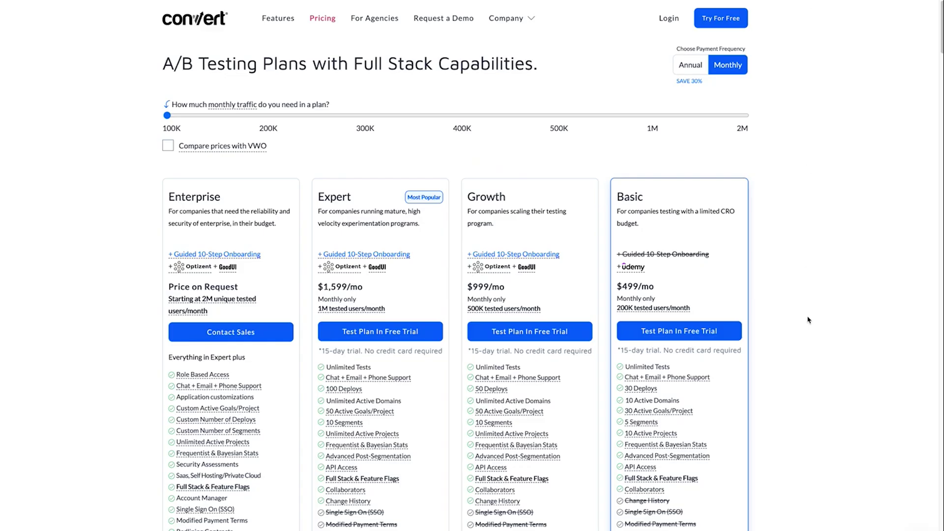
pyautogui.scroll(-2, 834, 419)
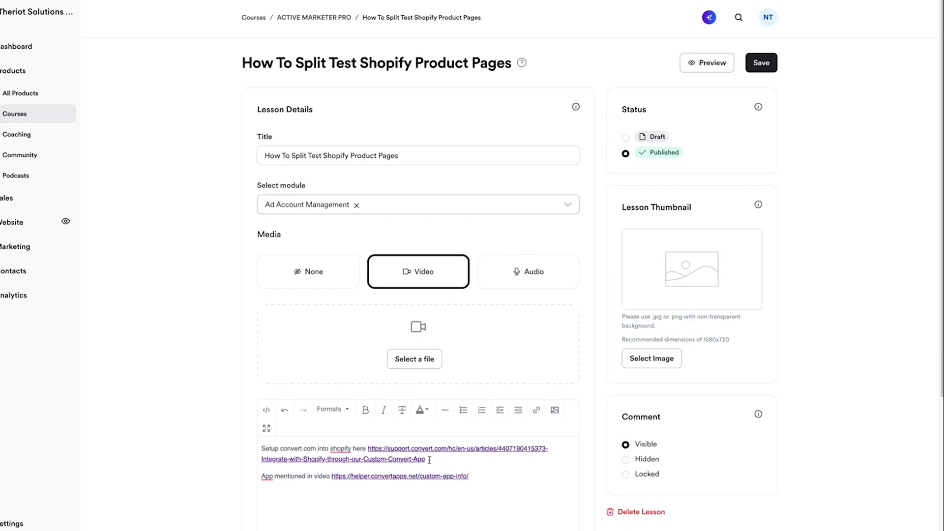
pyautogui.moveTo(429, 460); pyautogui.dragTo(368, 447)
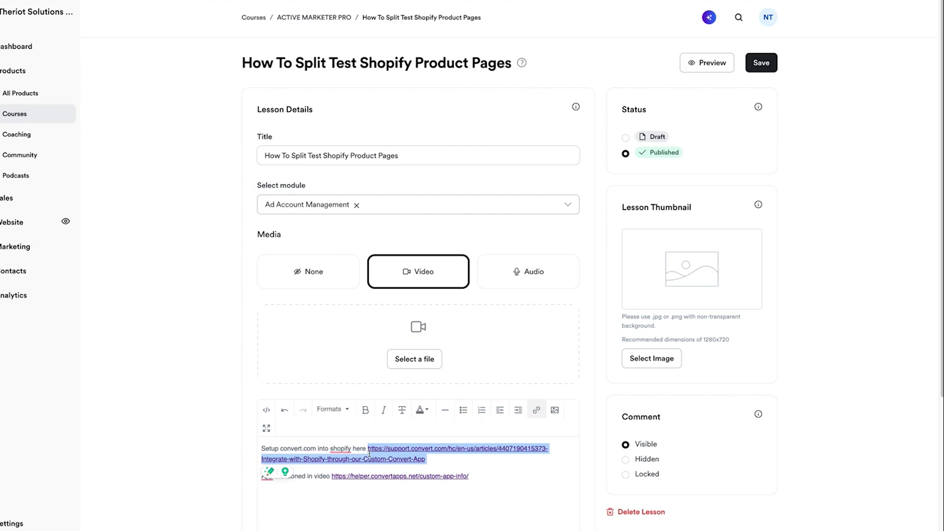
# Step: Open the Shopify integration help article and read its API Keys and Create a Revenue Goal sections
pyautogui.click(384, 451)
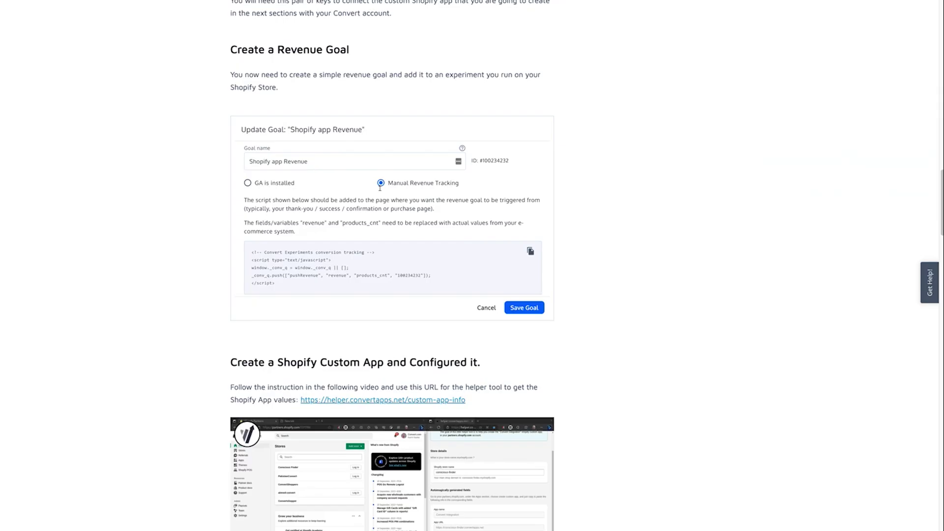
pyautogui.scroll(20, 660, 270)
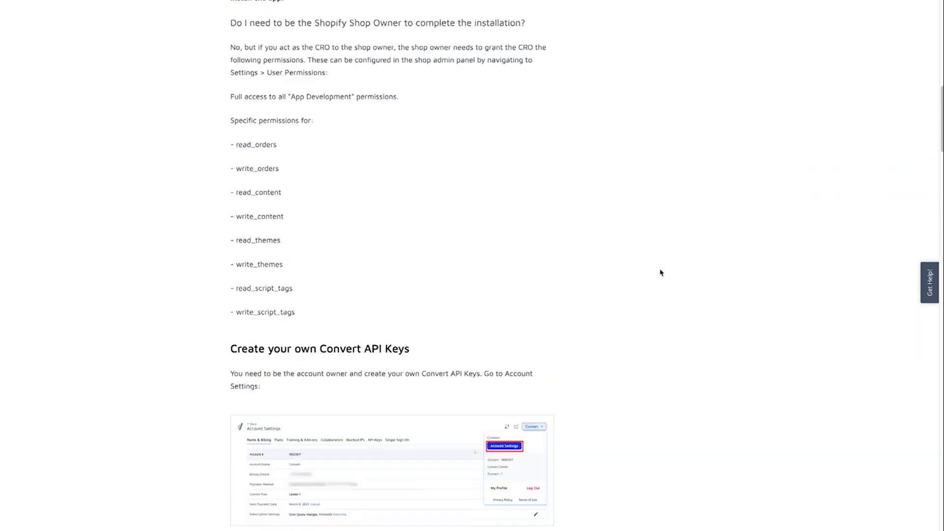
pyautogui.scroll(-15, 661, 270)
pyautogui.scroll(-20, 661, 270)
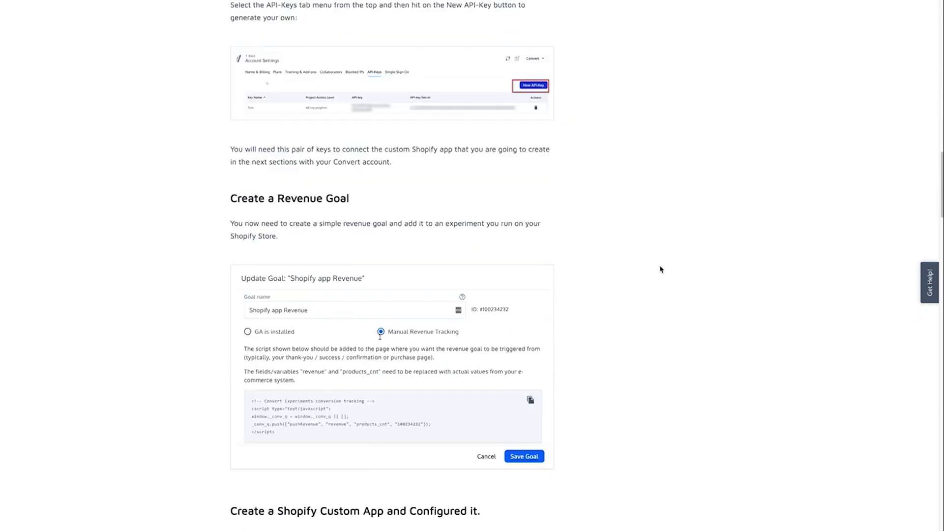
pyautogui.scroll(18, 644, 265)
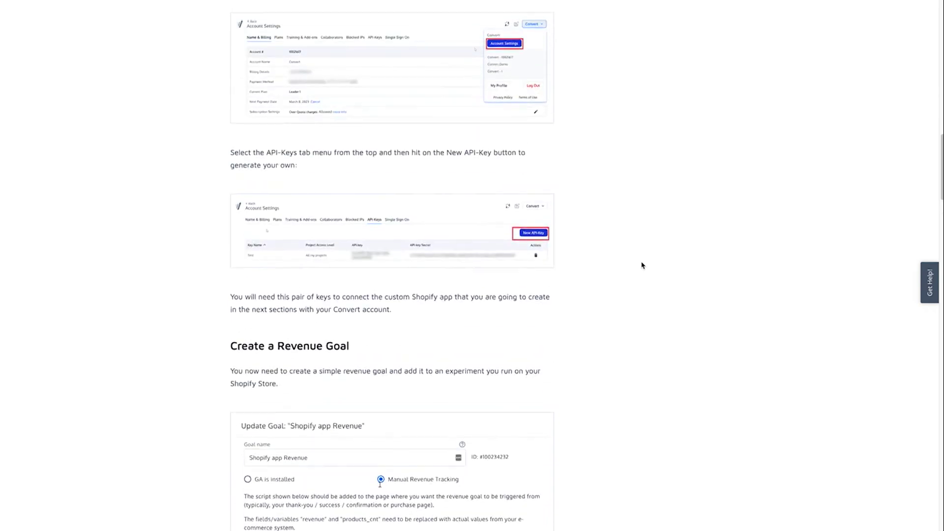
pyautogui.scroll(-1, 256, 206)
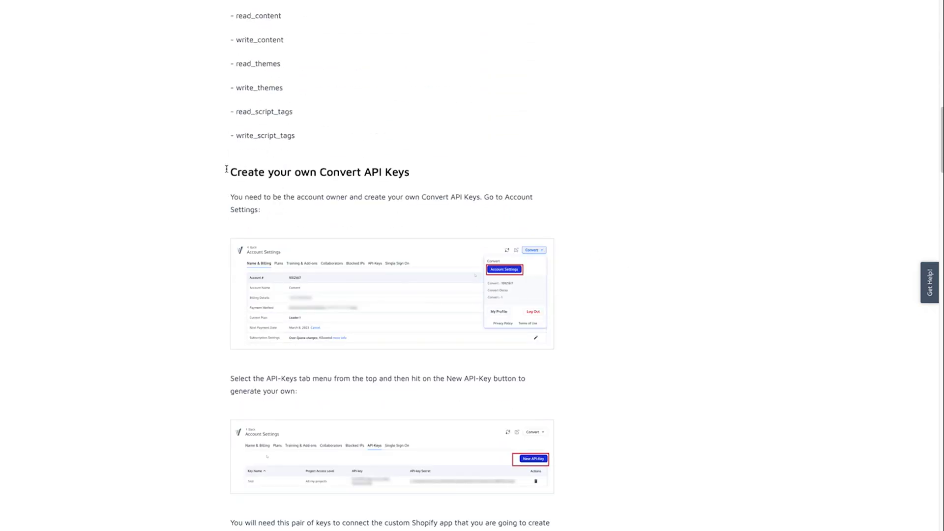
pyautogui.moveTo(218, 176); pyautogui.dragTo(462, 179)
pyautogui.scroll(-6, 495, 367)
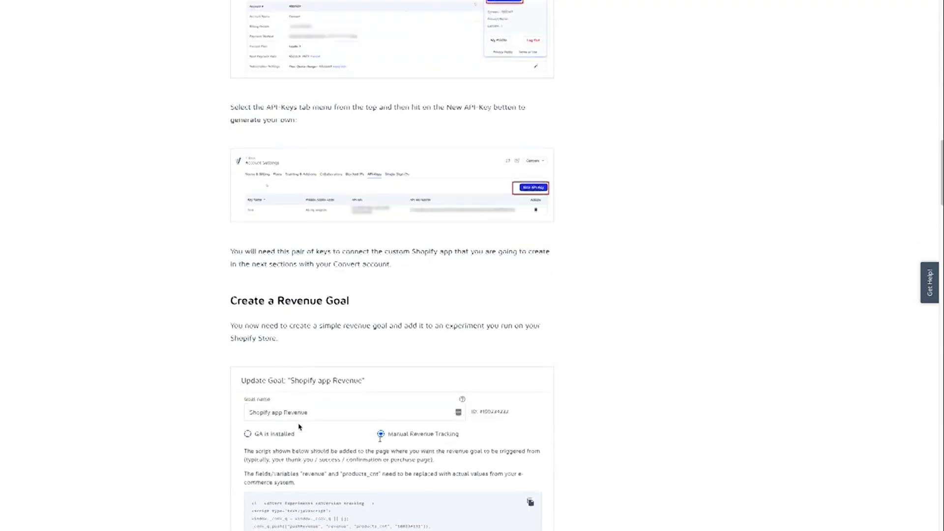
pyautogui.scroll(-4, 252, 341)
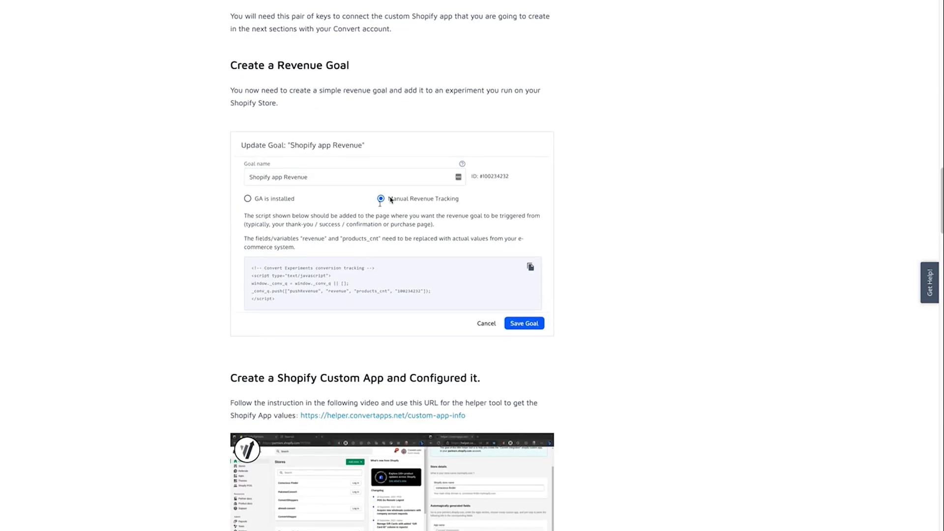
pyautogui.scroll(3, 392, 266)
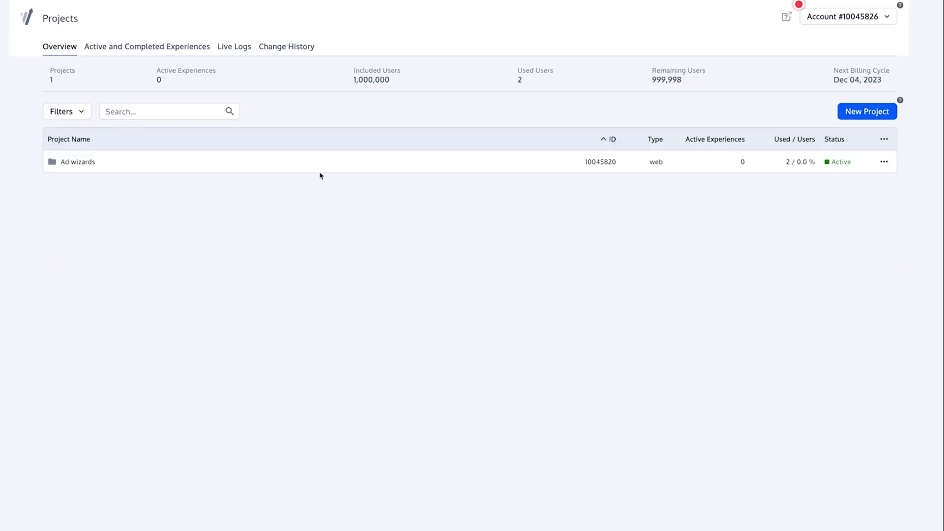
# Step: Check the API-Keys list in Account Settings, then return to the projects overview
pyautogui.click(839, 20)
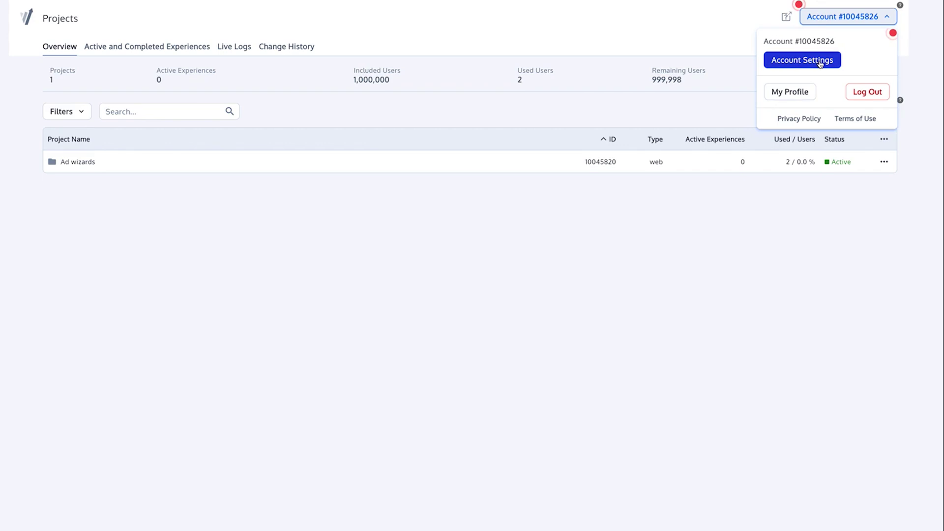
pyautogui.click(820, 64)
pyautogui.click(250, 45)
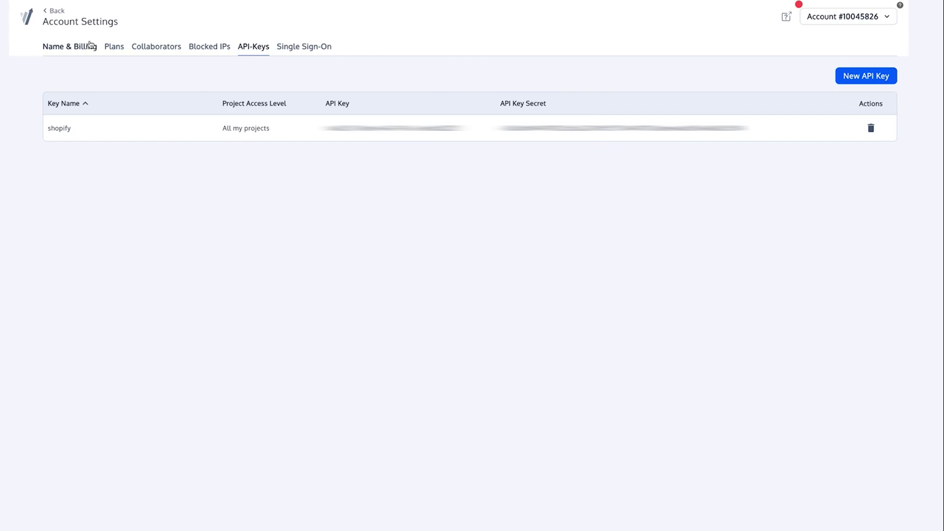
pyautogui.click(56, 11)
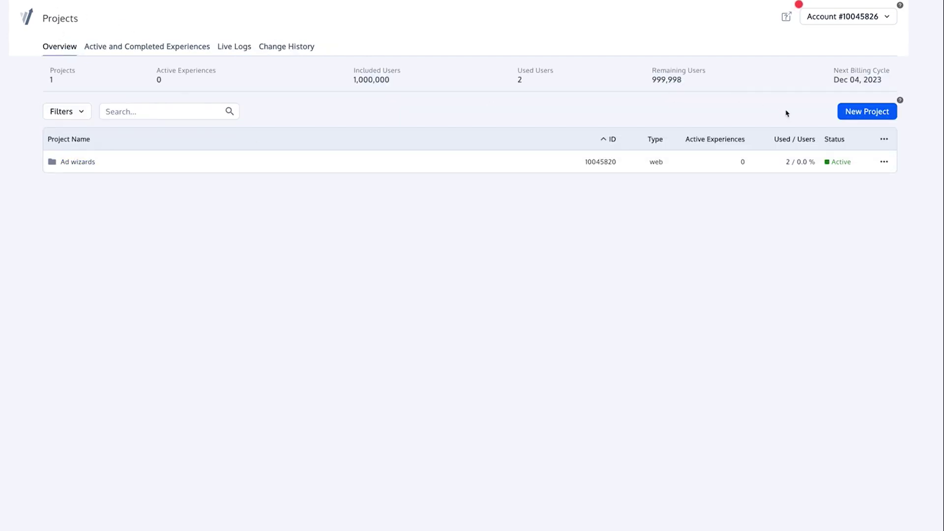
# Step: Start a New Project, then cancel it without creating anything
pyautogui.click(866, 112)
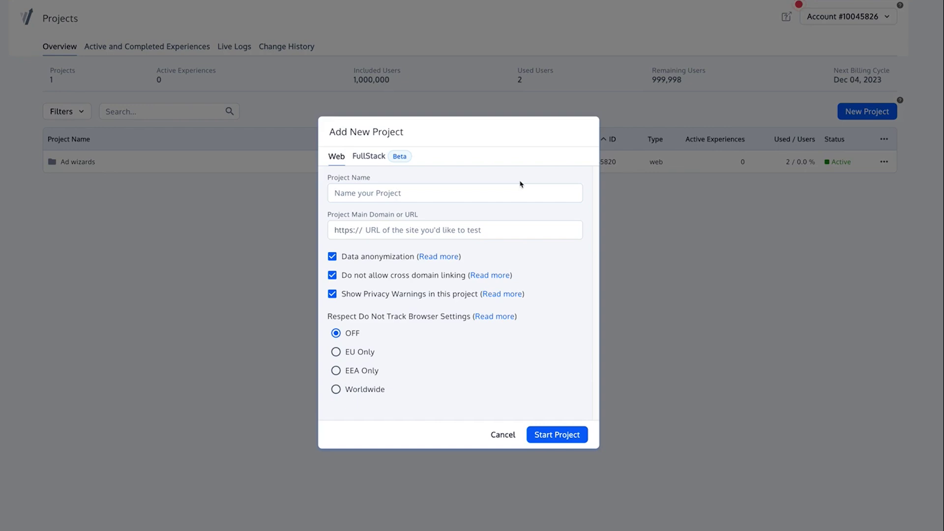
pyautogui.click(355, 227)
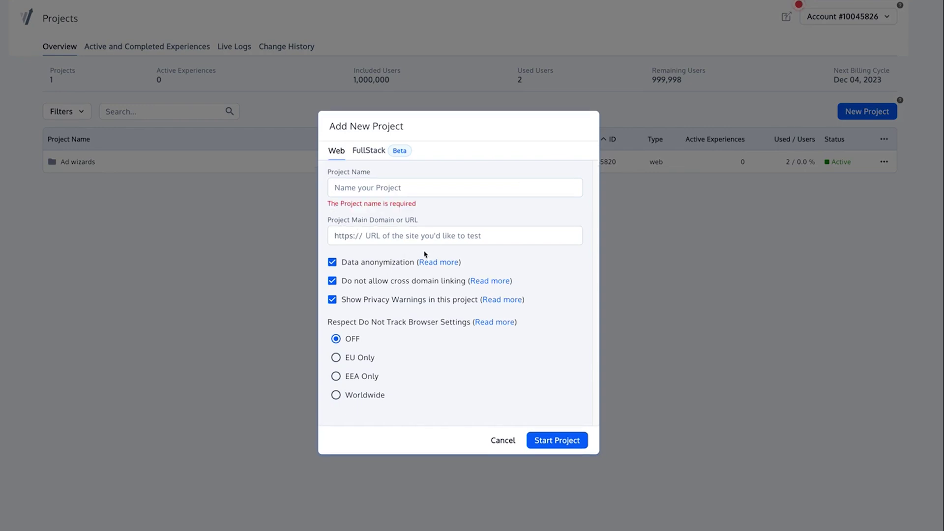
pyautogui.click(500, 442)
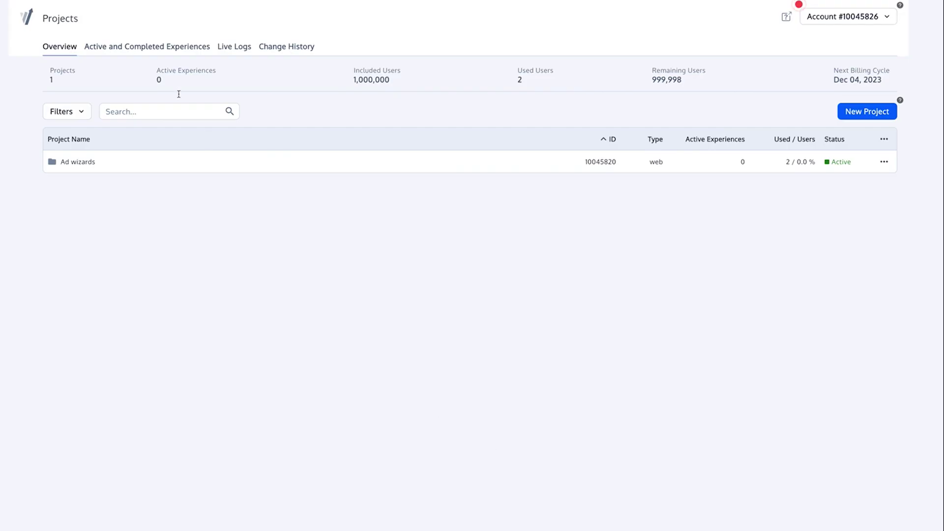
# Step: In the Ad wizards project's Goals, start creating a New Goal
pyautogui.click(85, 163)
pyautogui.click(232, 47)
pyautogui.click(871, 76)
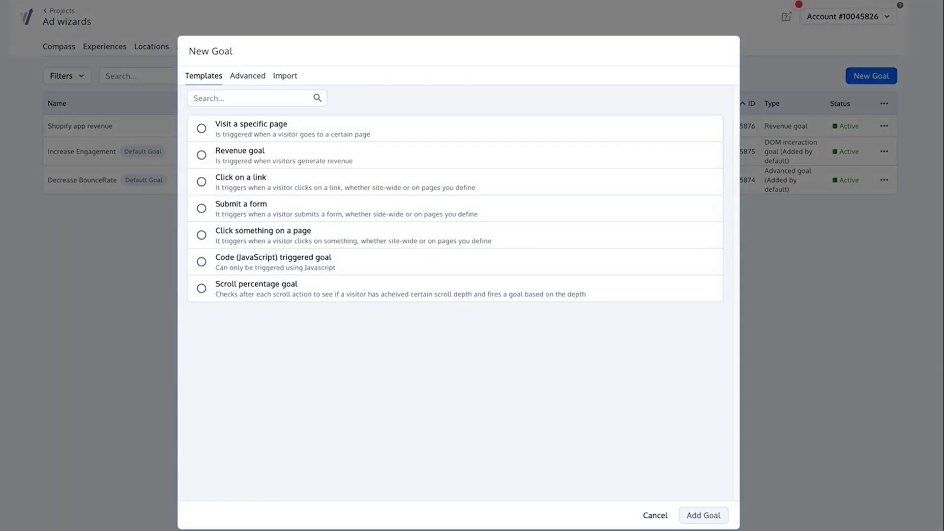
# Step: Pick the Revenue goal template and read through its setup instructions
pyautogui.click(248, 157)
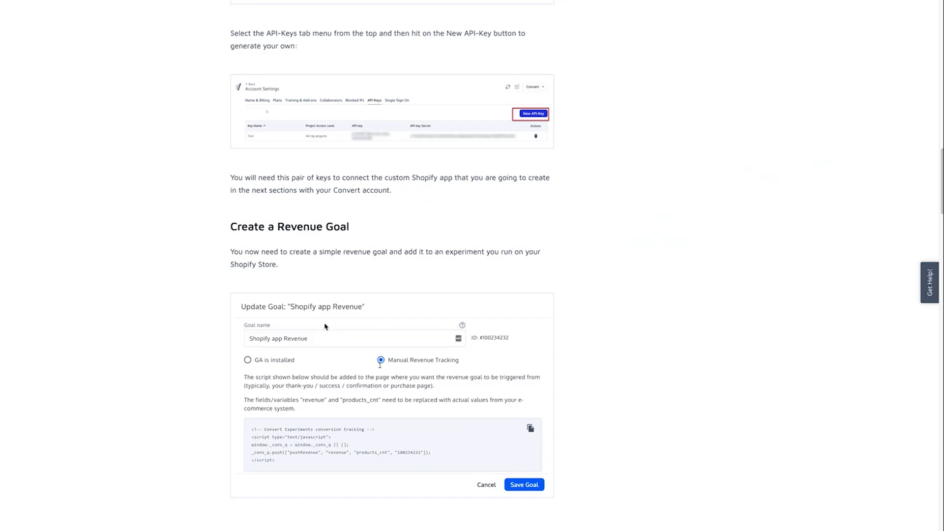
pyautogui.scroll(-1, 298, 328)
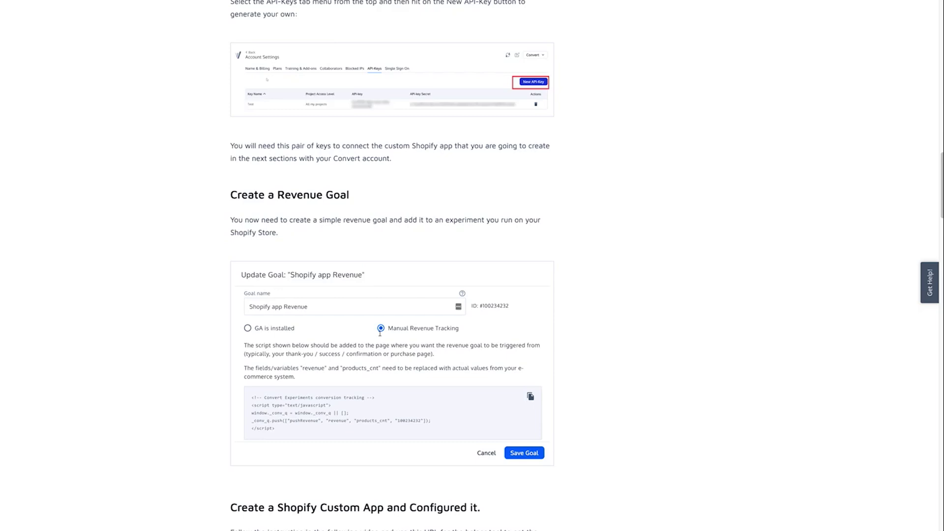
pyautogui.scroll(-5, 392, 266)
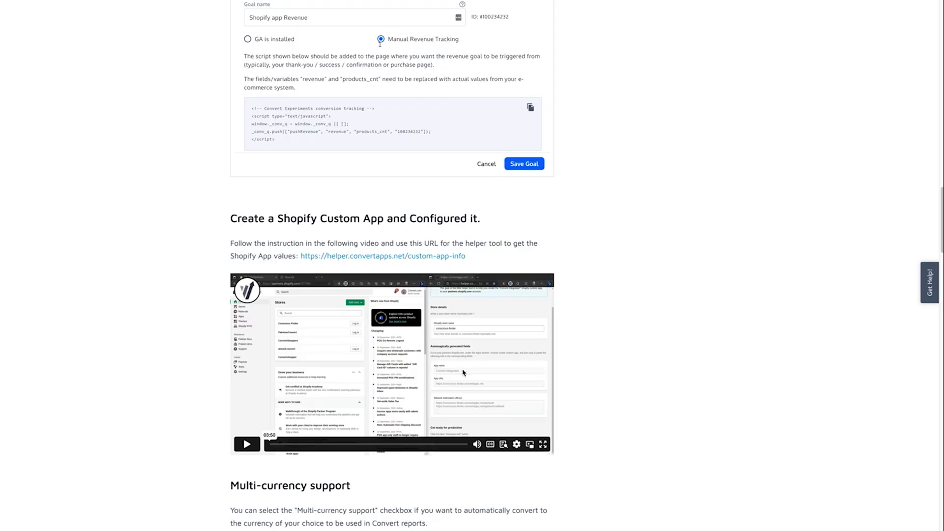
pyautogui.scroll(-7, 736, 309)
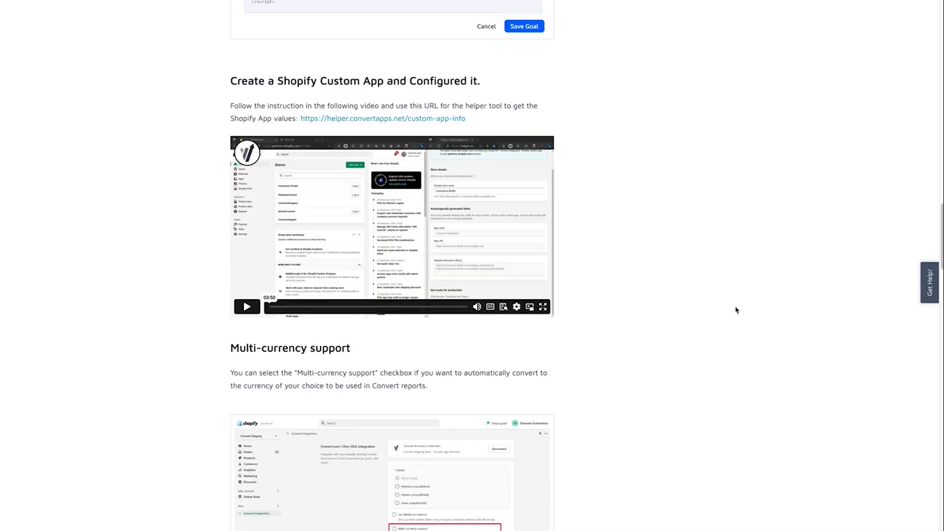
pyautogui.scroll(-6, 737, 310)
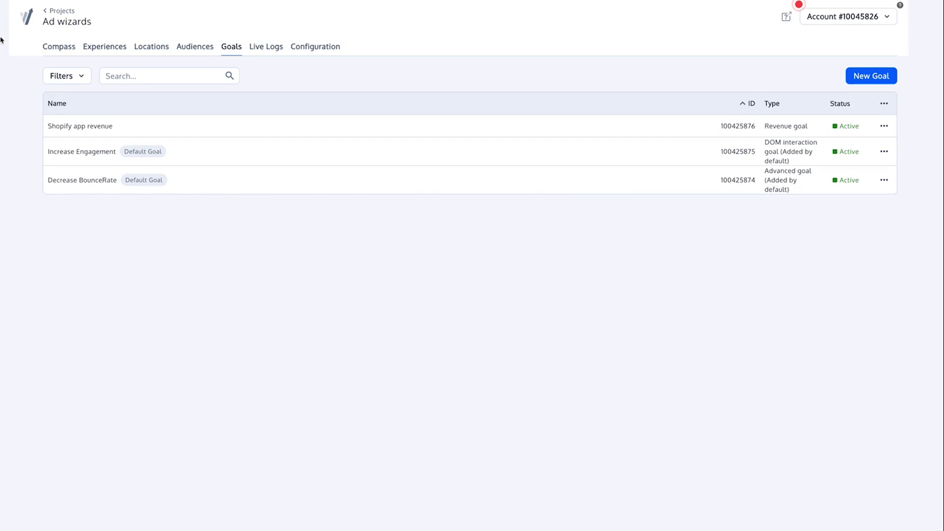
# Step: Archive 'Home page vs. product page' from the Experiences list, then start a New Experience
pyautogui.click(104, 46)
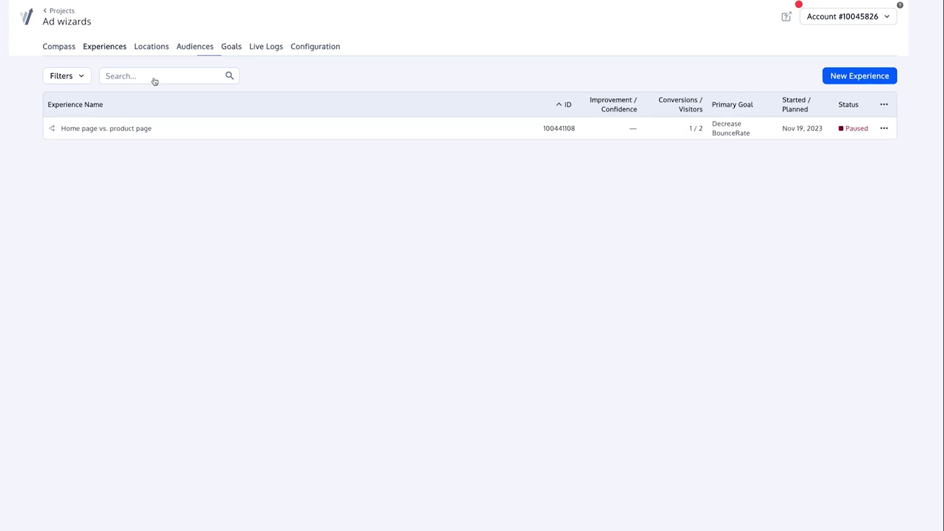
pyautogui.click(885, 129)
pyautogui.click(885, 129)
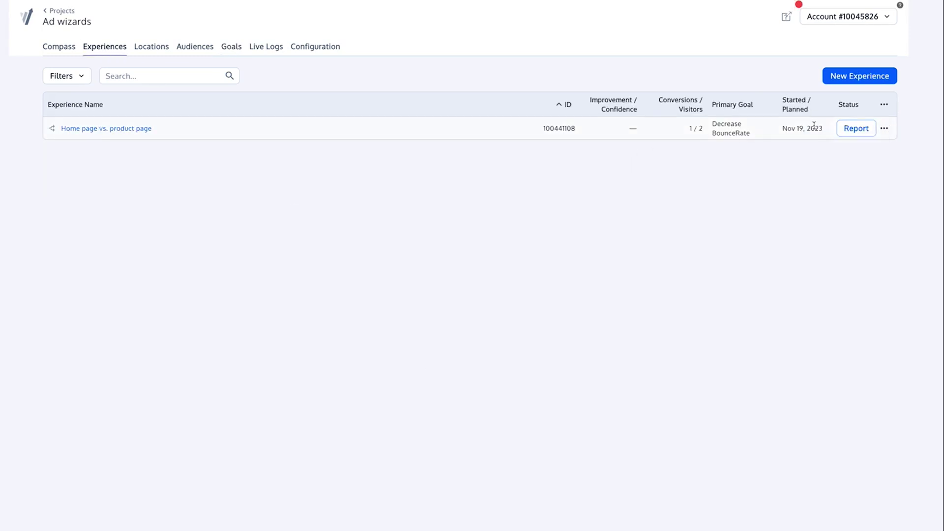
pyautogui.click(884, 129)
pyautogui.click(884, 130)
pyautogui.click(818, 211)
pyautogui.click(863, 80)
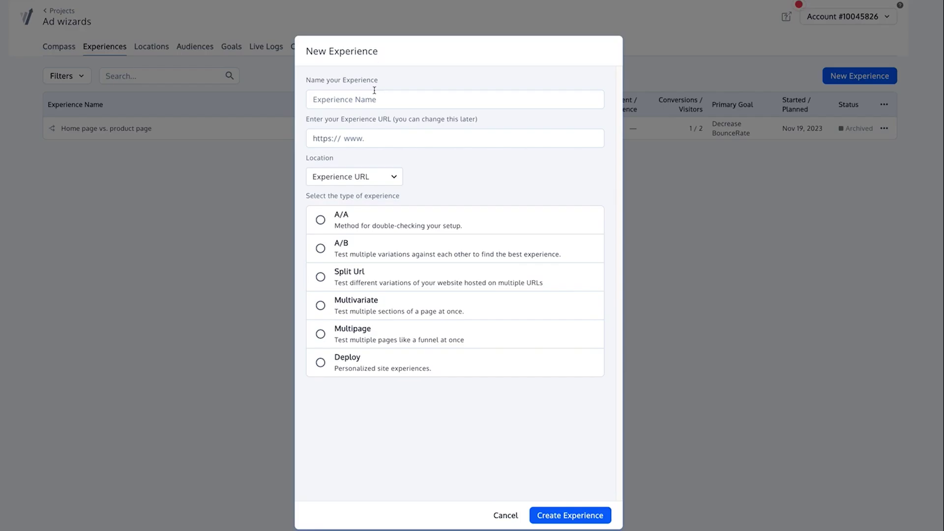
# Step: Name the experience 'Home page vs. collection page' and paste the store address as its URL
pyautogui.click(373, 93)
pyautogui.write('Home page vs. collection page')
pyautogui.write('us.adwizardsunited.com/')
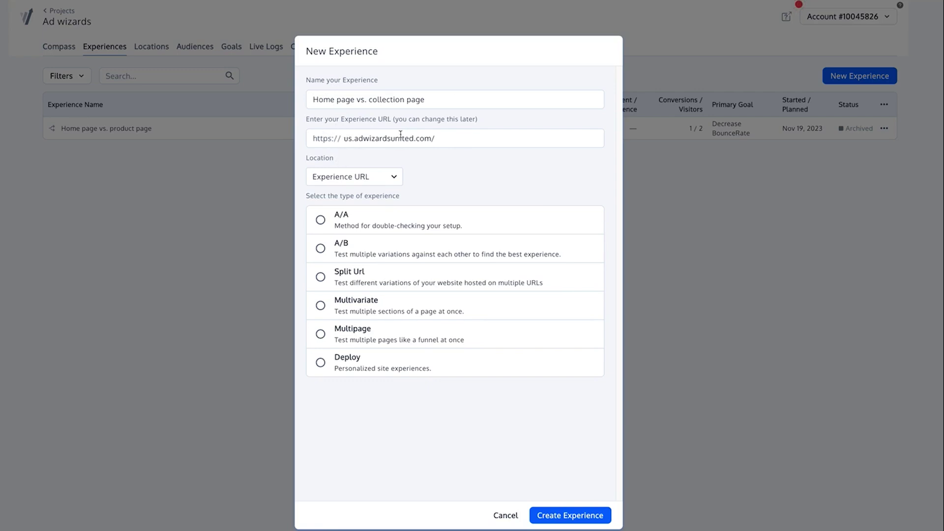
# Step: Choose Split Url as the experience type and continue to the variations step
pyautogui.click(409, 278)
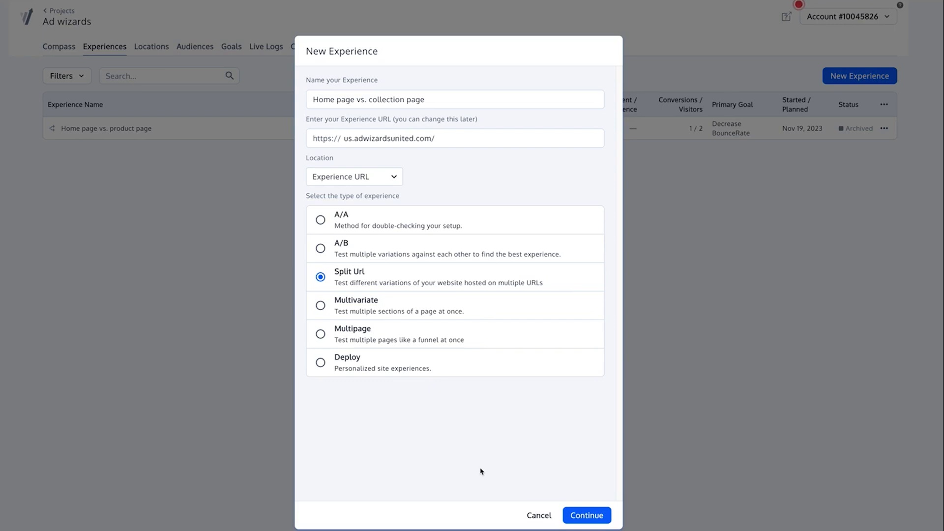
pyautogui.click(415, 310)
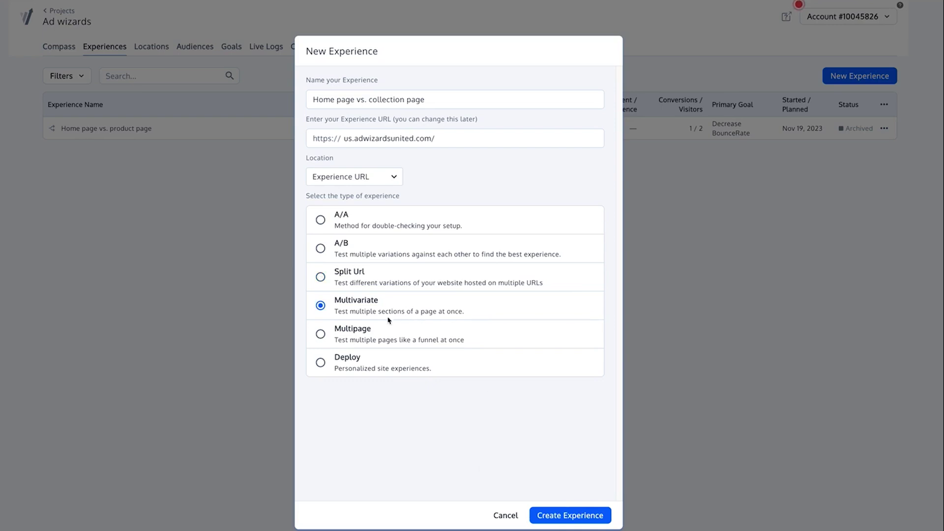
pyautogui.click(392, 281)
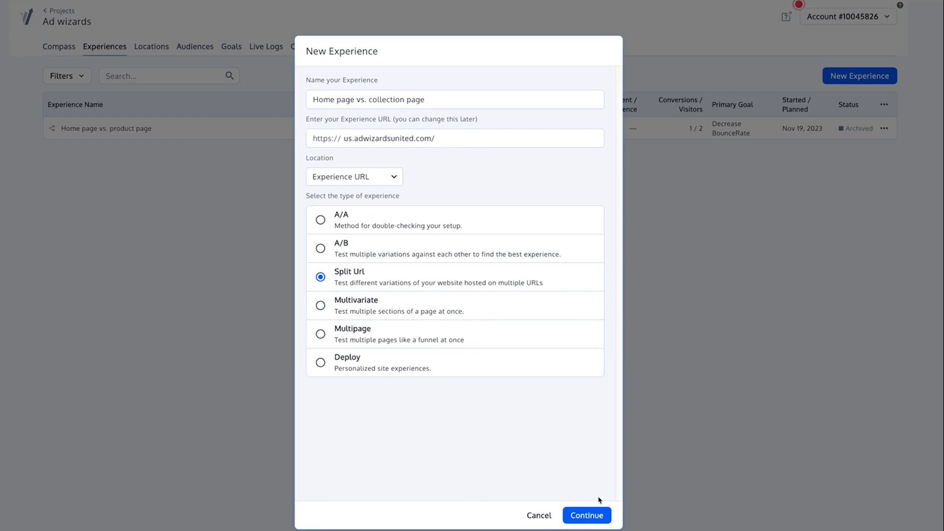
pyautogui.click(584, 515)
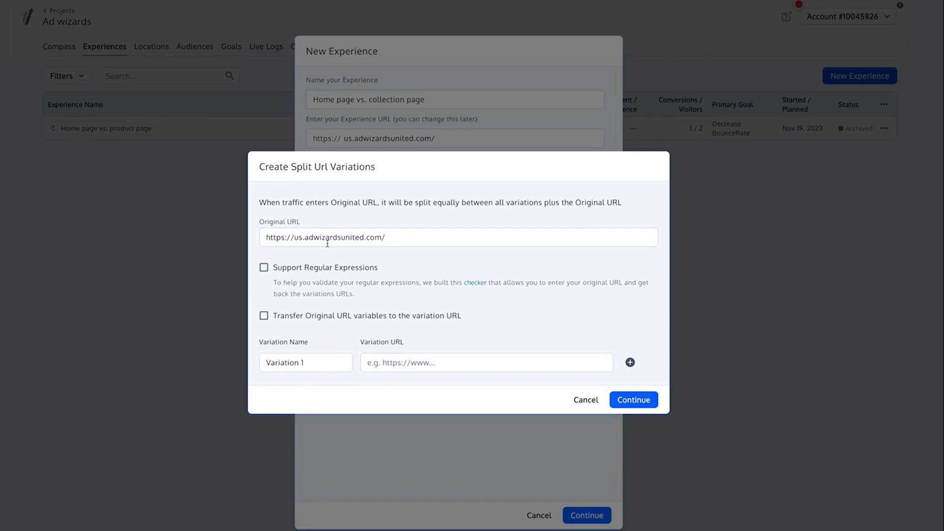
pyautogui.moveTo(391, 240); pyautogui.dragTo(215, 242)
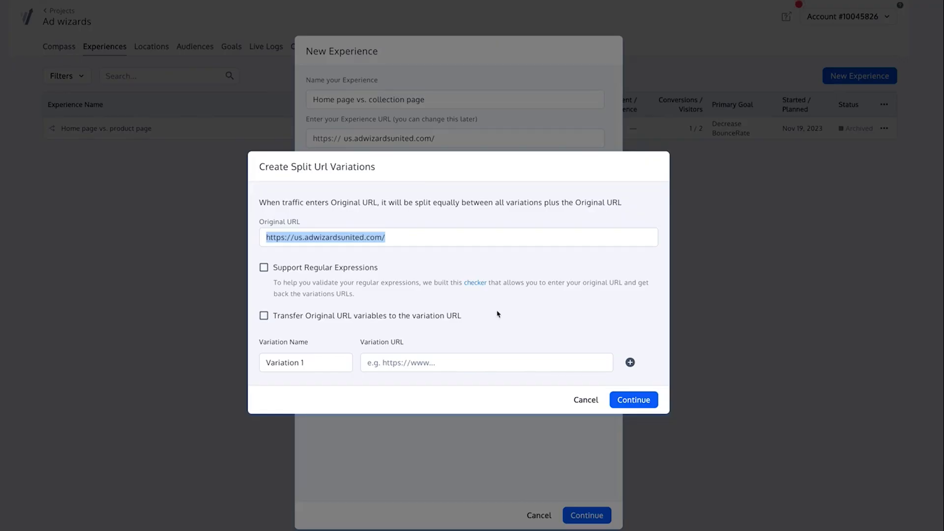
pyautogui.click(468, 359)
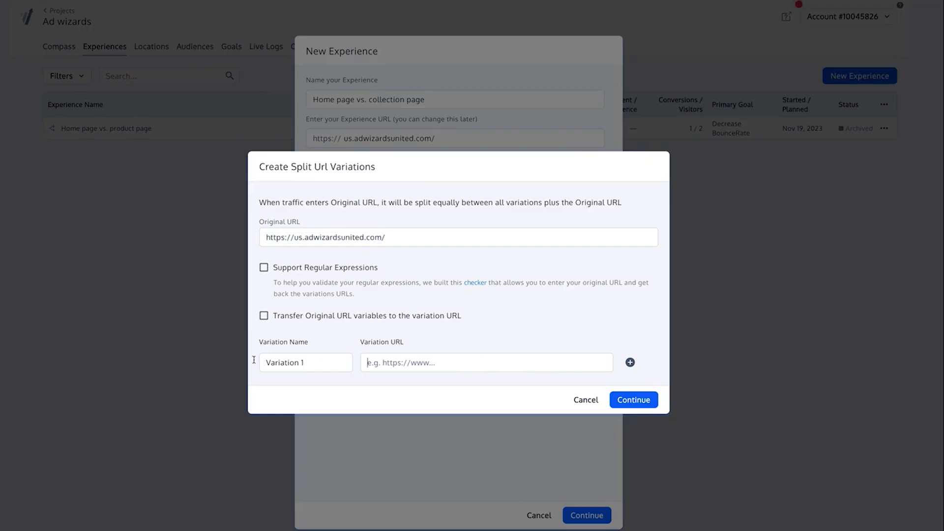
pyautogui.write('https://us.adwizardsunited.com/collections/all')
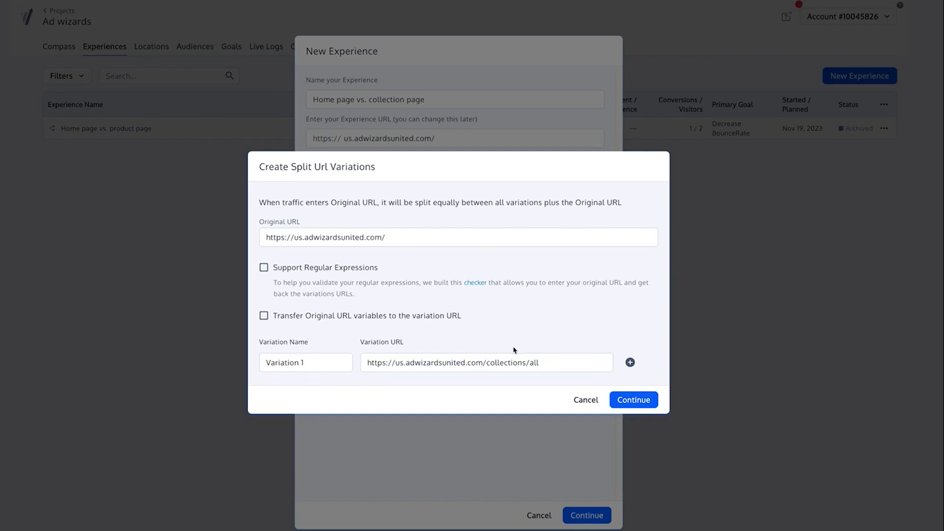
pyautogui.click(630, 362)
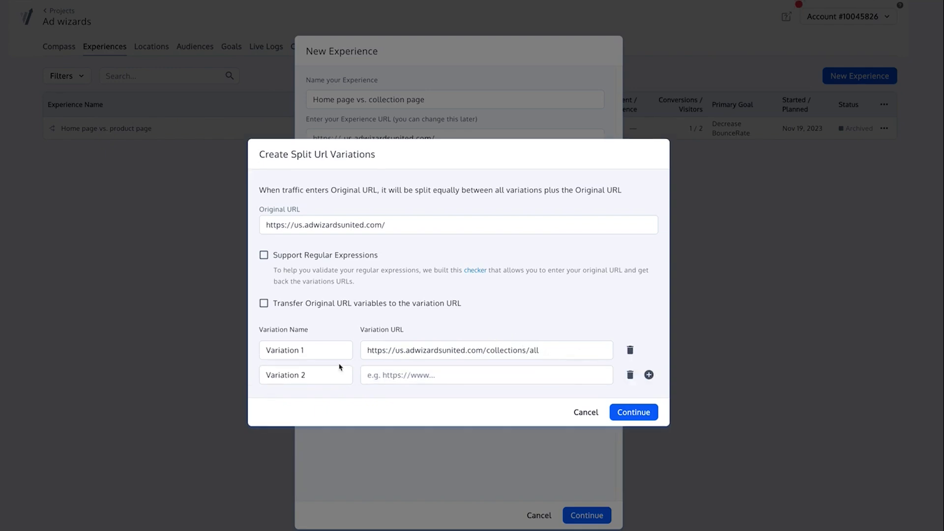
pyautogui.click(627, 375)
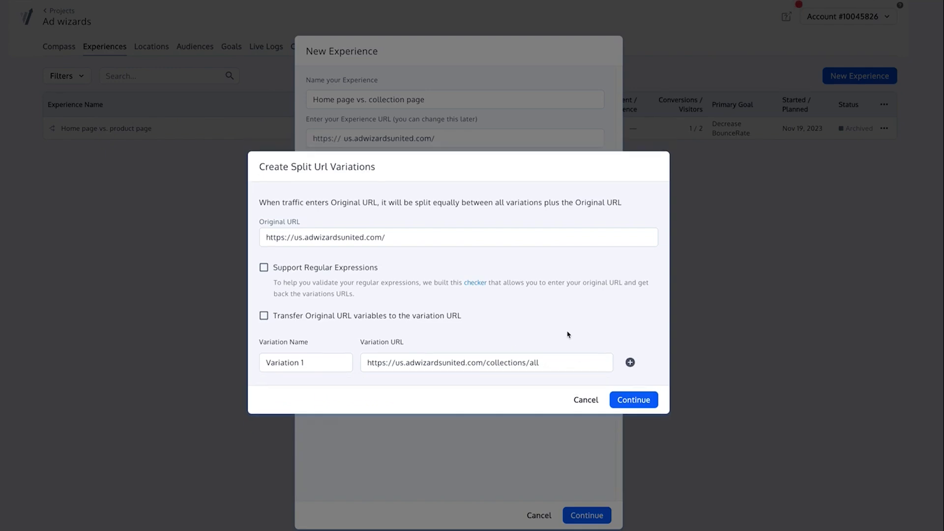
pyautogui.click(638, 402)
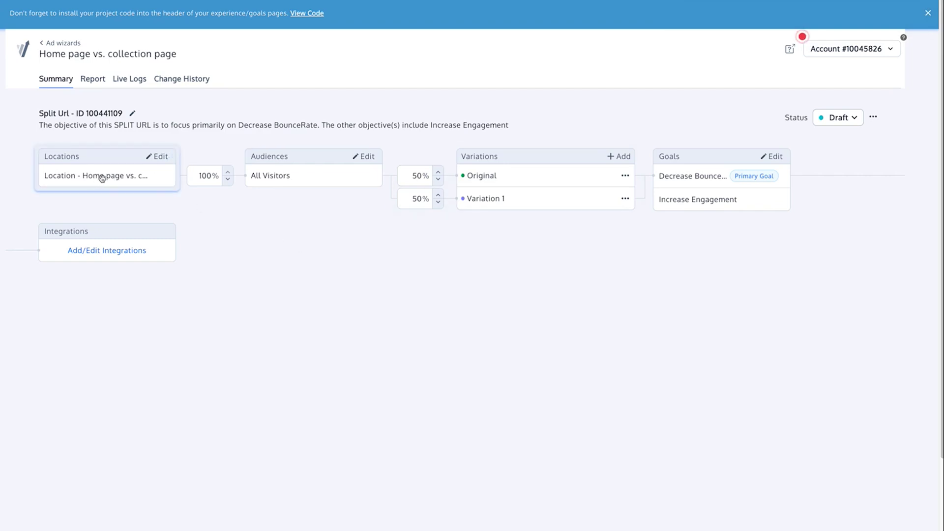
pyautogui.click(364, 157)
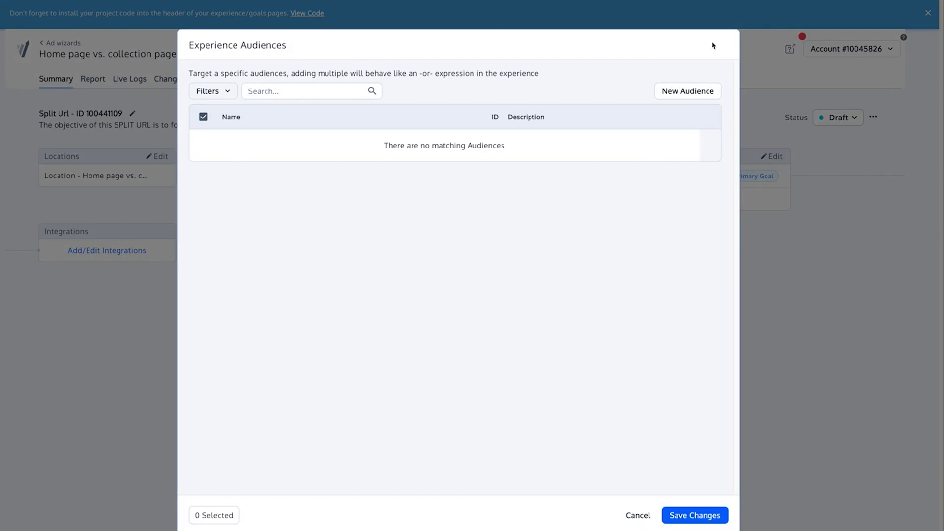
pyautogui.click(647, 519)
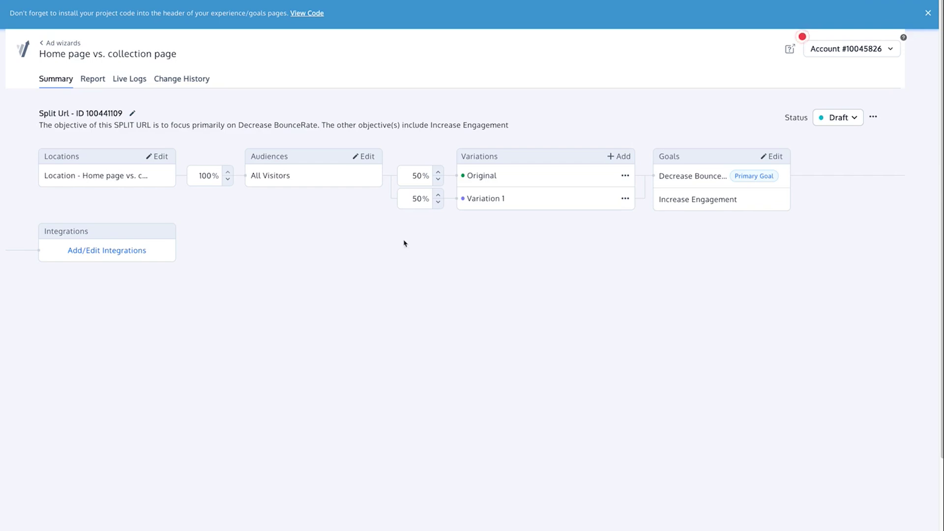
pyautogui.click(365, 158)
pyautogui.click(685, 90)
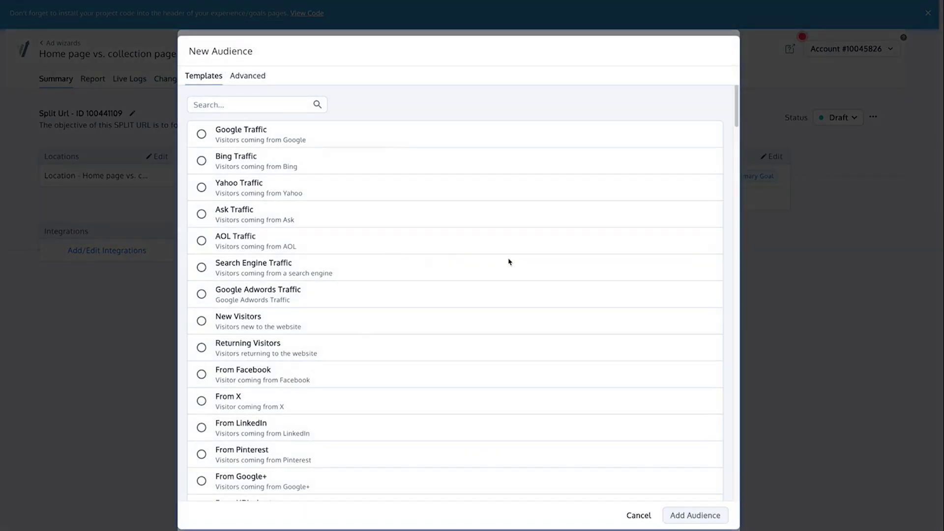
pyautogui.scroll(-3, 364, 350)
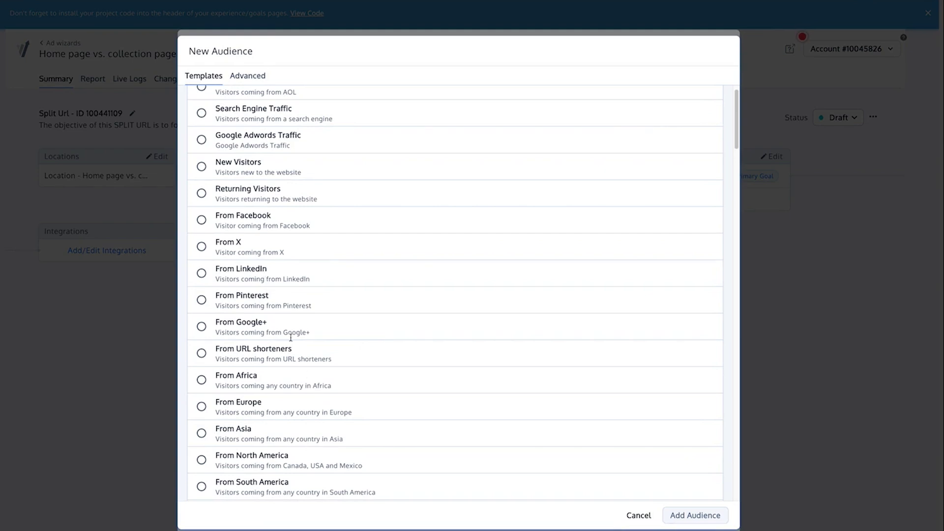
pyautogui.scroll(5, 309, 375)
pyautogui.scroll(-7, 320, 298)
pyautogui.scroll(-2, 320, 298)
pyautogui.scroll(10, 288, 450)
pyautogui.click(228, 104)
pyautogui.write('faveb')
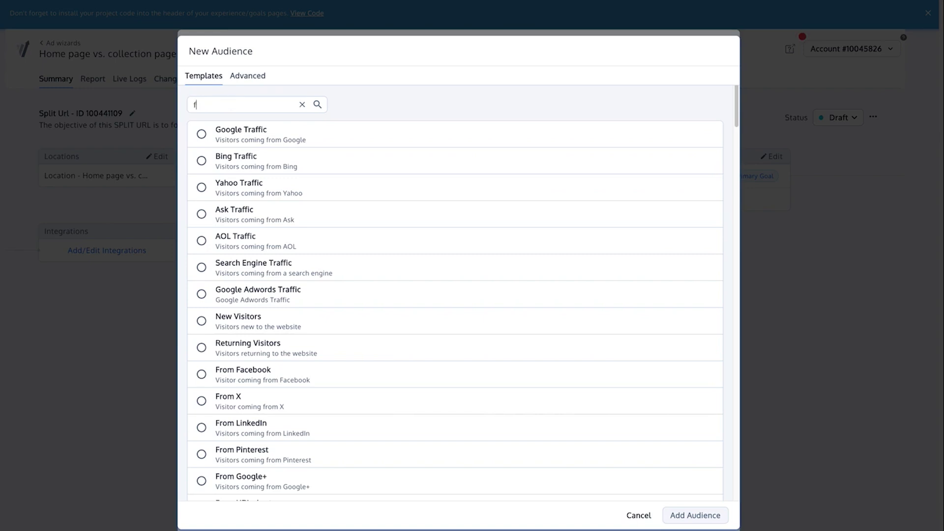
pyautogui.press('BackSpace')
pyautogui.press('BackSpace')
pyautogui.write('cebook')
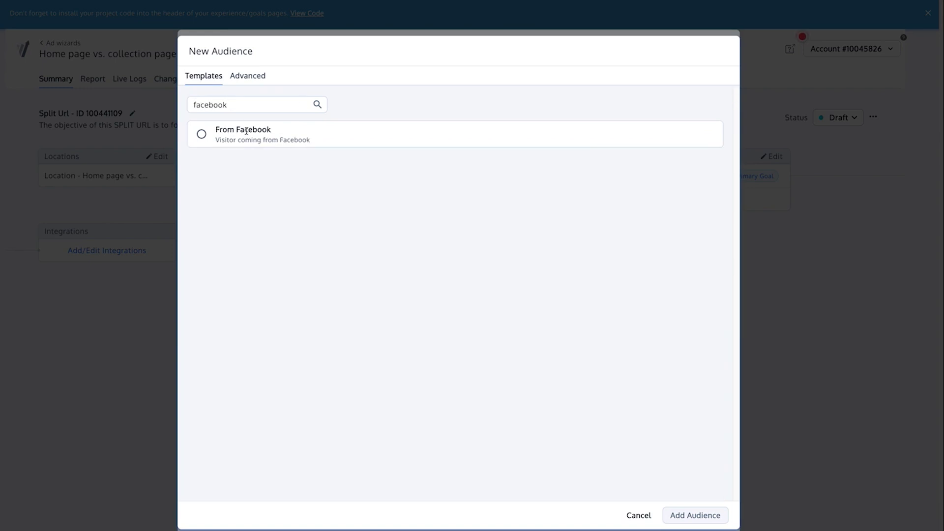
pyautogui.click(202, 133)
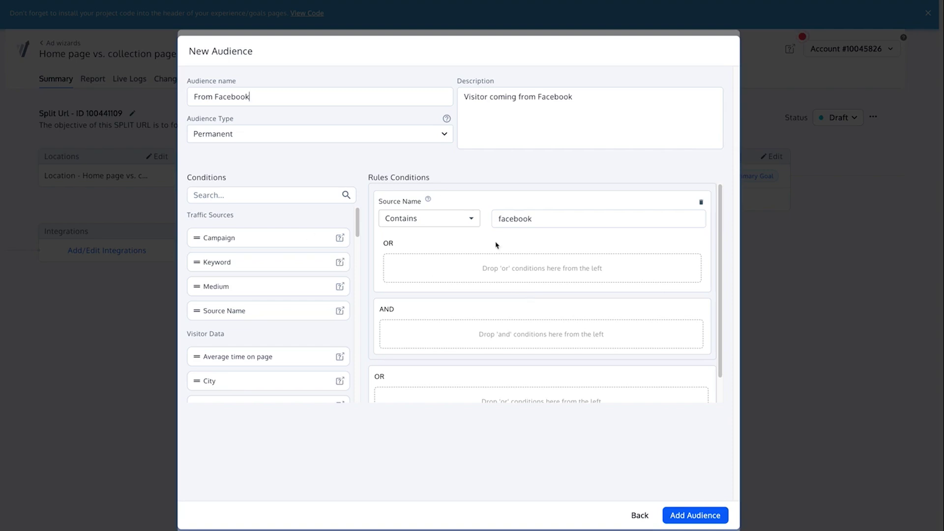
pyautogui.scroll(-1, 525, 290)
pyautogui.click(640, 515)
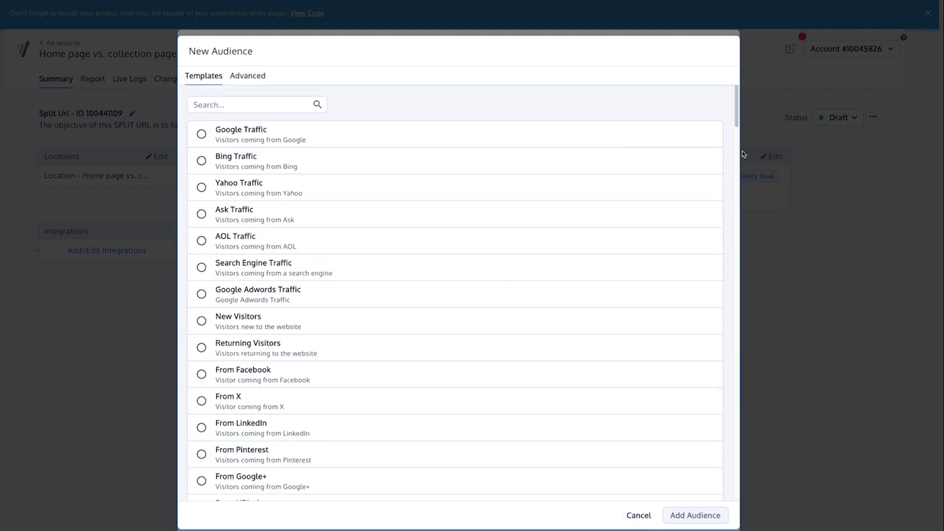
pyautogui.click(639, 516)
pyautogui.click(637, 522)
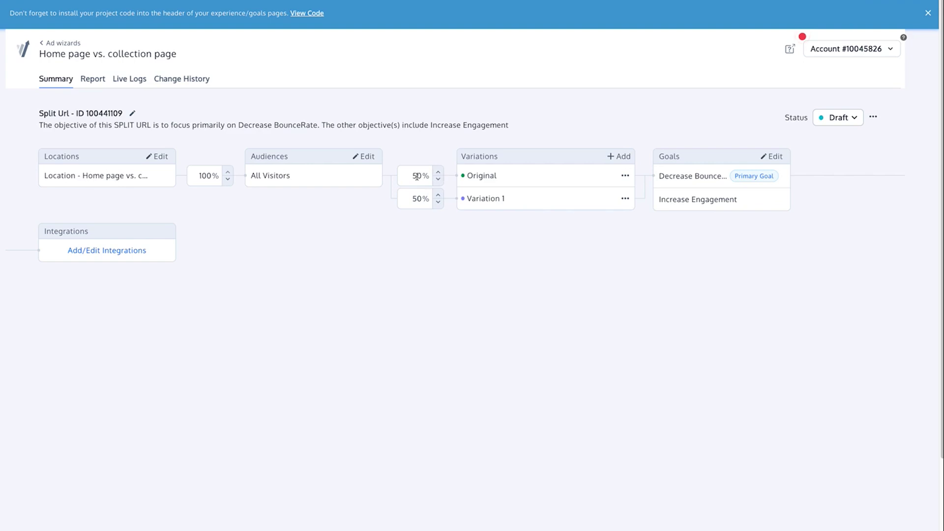
pyautogui.press('BackSpace')
pyautogui.write('0')
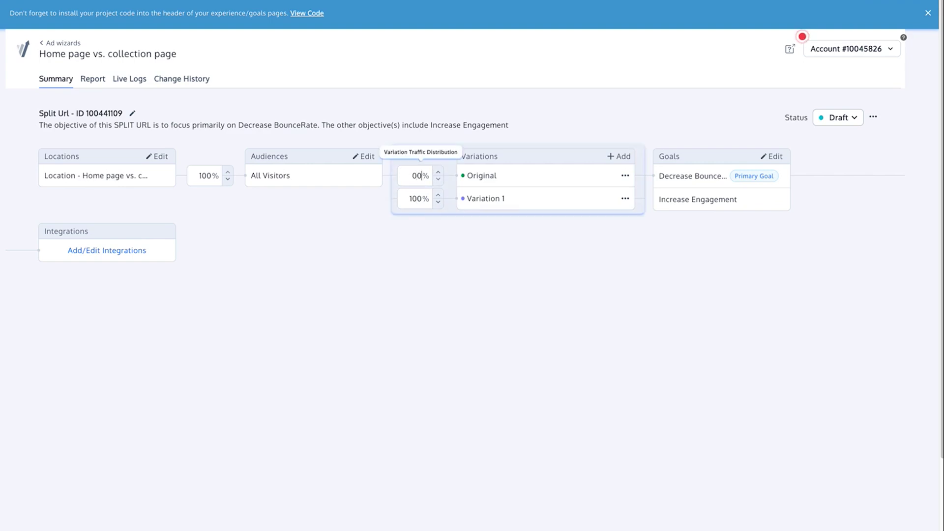
pyautogui.write('5')
pyautogui.press('BackSpace')
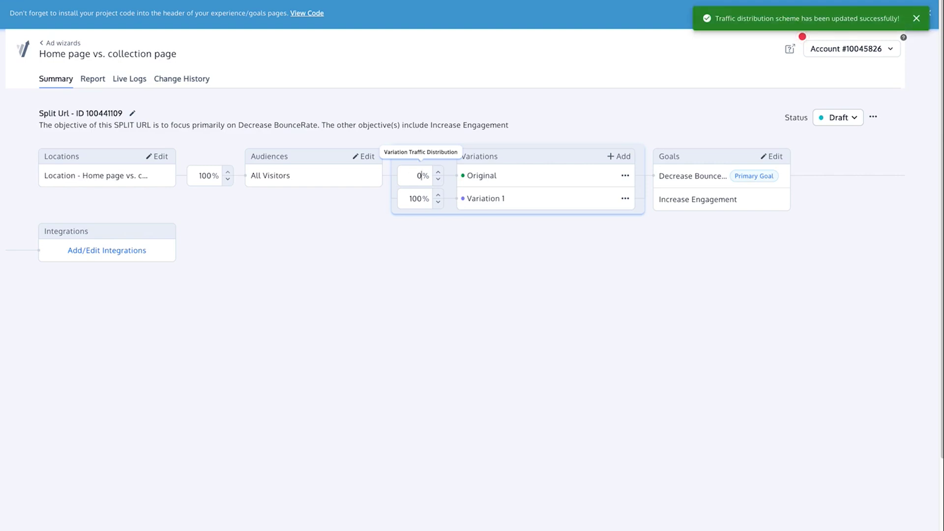
pyautogui.write('5')
pyautogui.press('BackSpace')
pyautogui.press('BackSpace')
pyautogui.write('5')
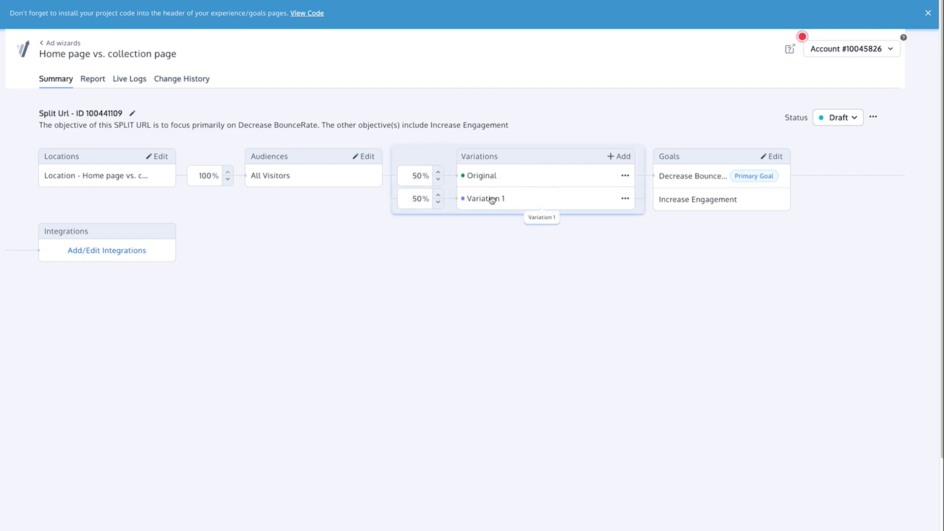
# Step: Swap the Increase Engagement goal for Shopify app revenue and save the goal changes
pyautogui.click(771, 156)
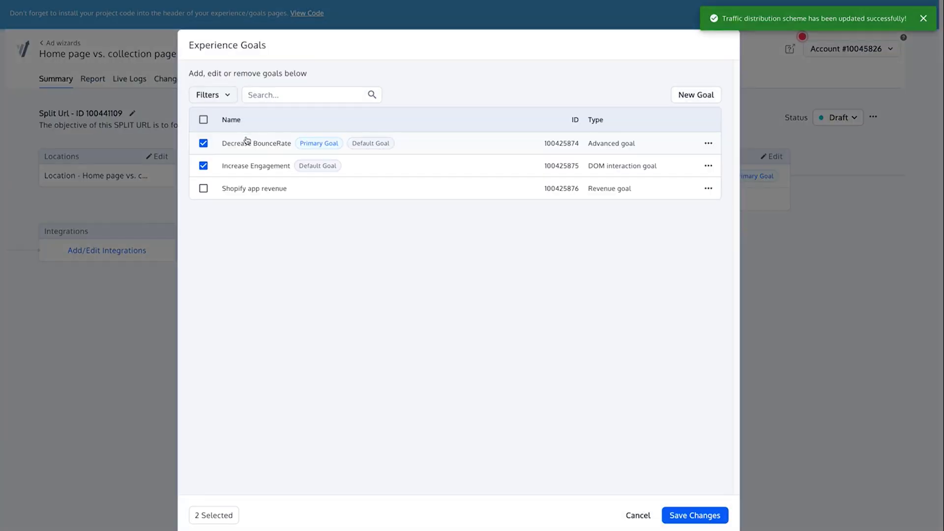
pyautogui.click(203, 143)
pyautogui.click(203, 166)
pyautogui.click(203, 188)
pyautogui.click(694, 514)
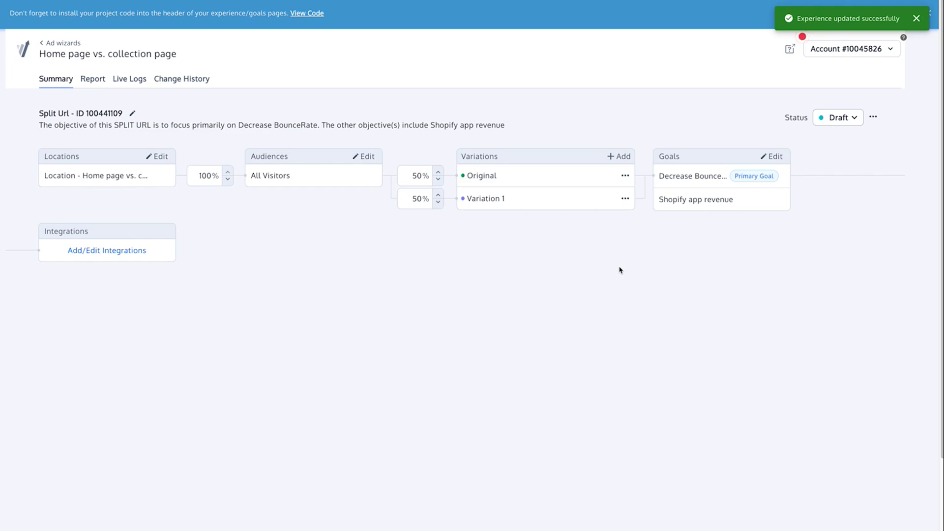
# Step: Bring up the status choices, then open the store in a new browser tab
pyautogui.click(849, 119)
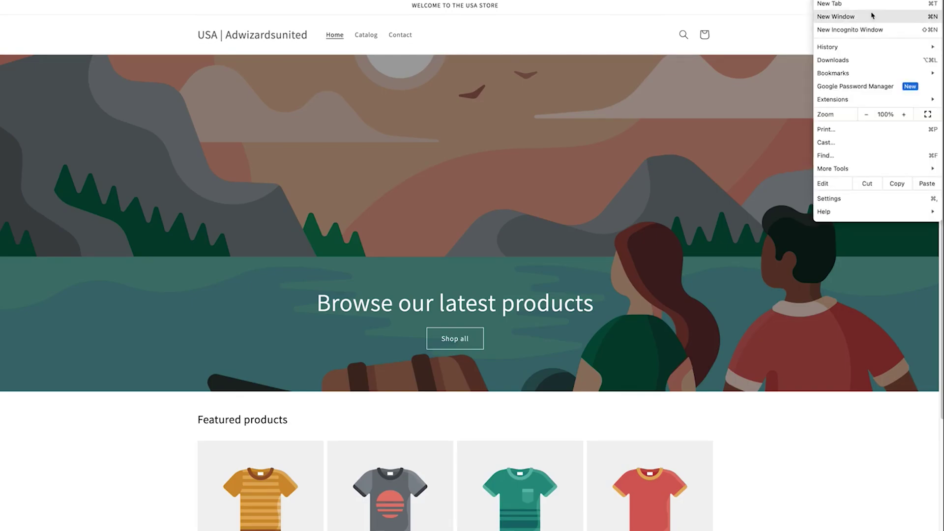
pyautogui.click(867, 10)
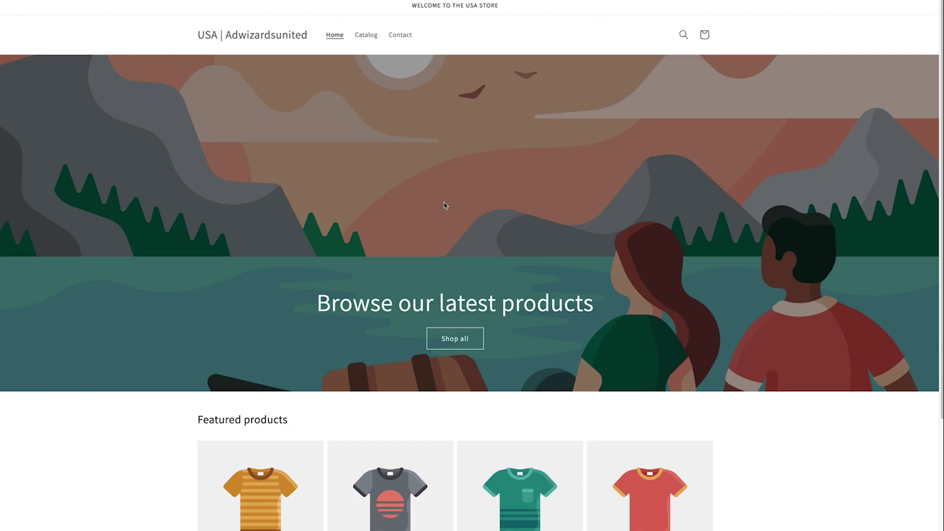
pyautogui.scroll(-5, 444, 206)
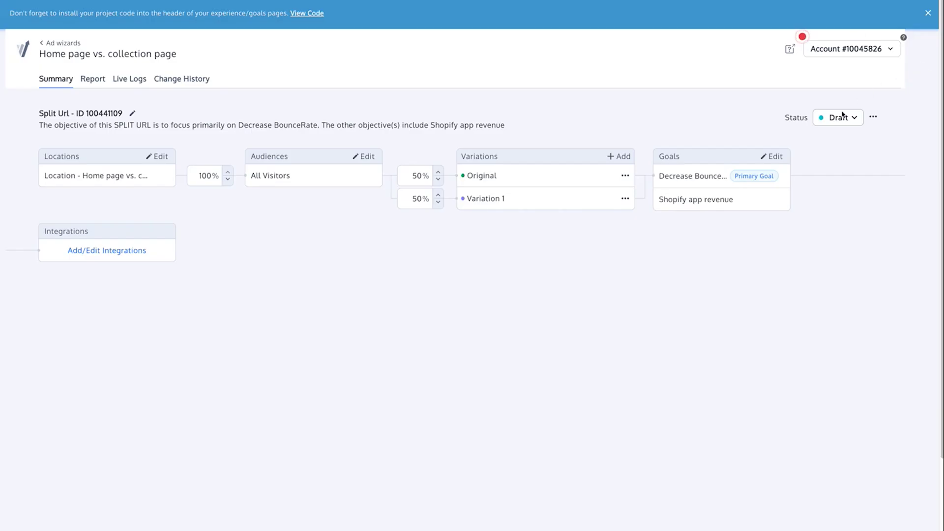
# Step: Set the experience status to Active
pyautogui.click(840, 118)
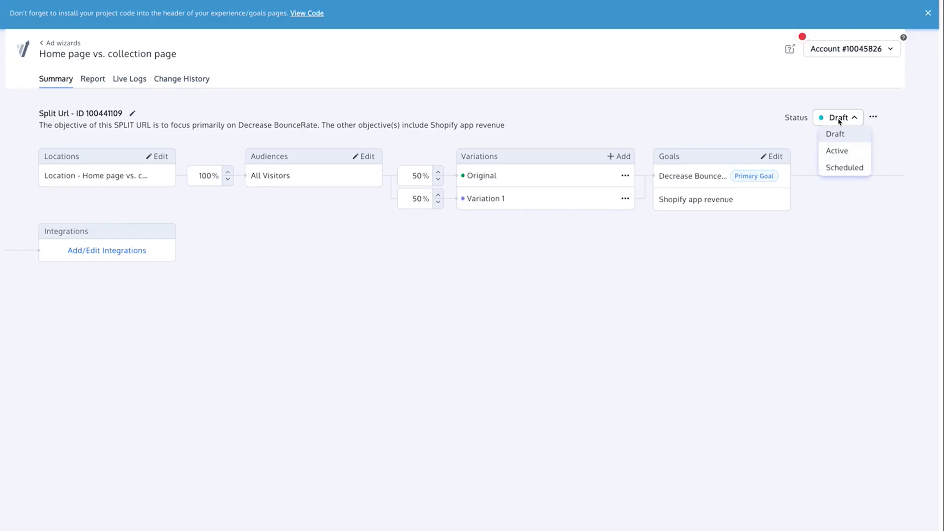
pyautogui.click(838, 151)
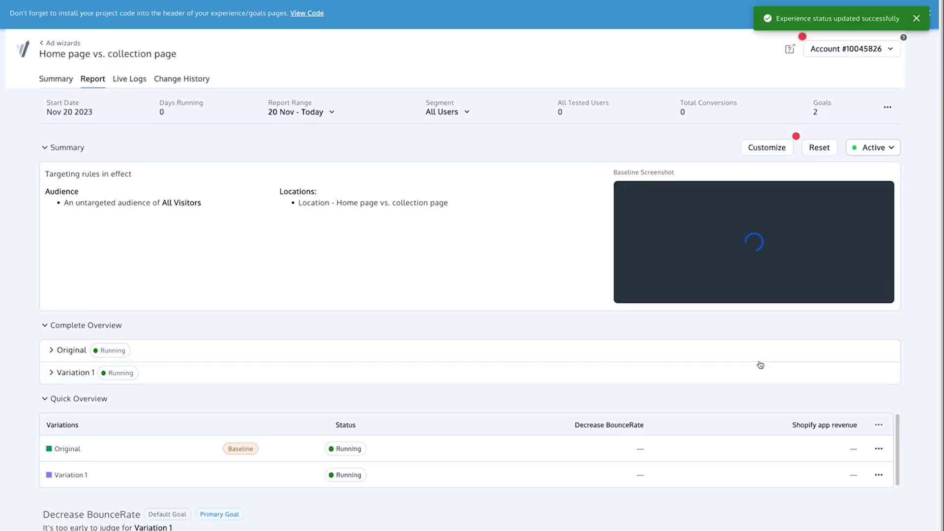
pyautogui.scroll(-1, 398, 307)
pyautogui.scroll(1, 399, 300)
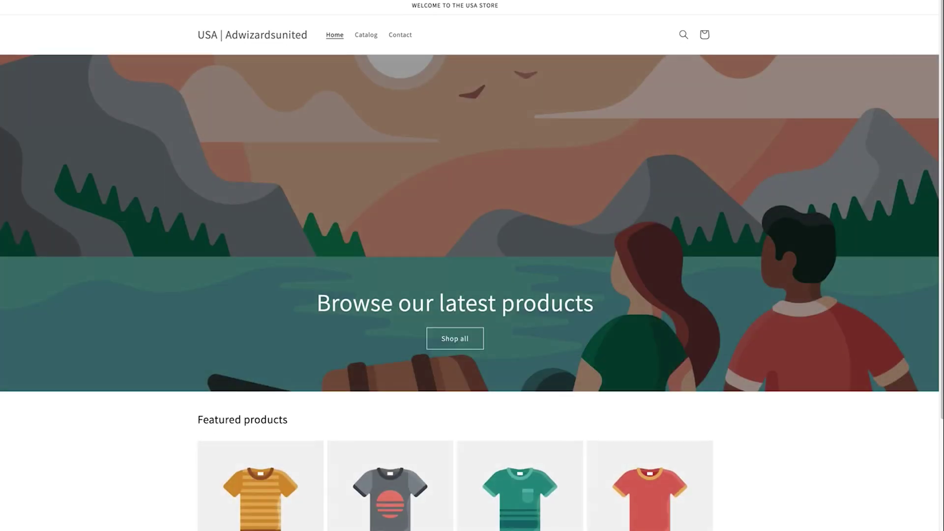
# Step: Load us.adwizardsunited.com in a private browser window to test the experience
pyautogui.click(929, 1)
pyautogui.click(866, 31)
pyautogui.write('https://us.adwizardsunited.com/')
pyautogui.press('Return')
pyautogui.press('super+n')
pyautogui.write('us.adwizardsunited.com')
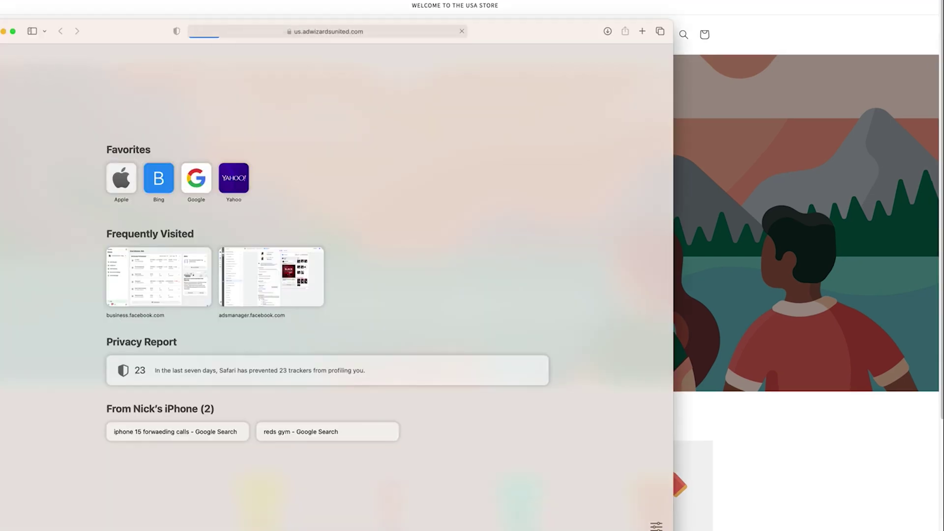
pyautogui.press('Return')
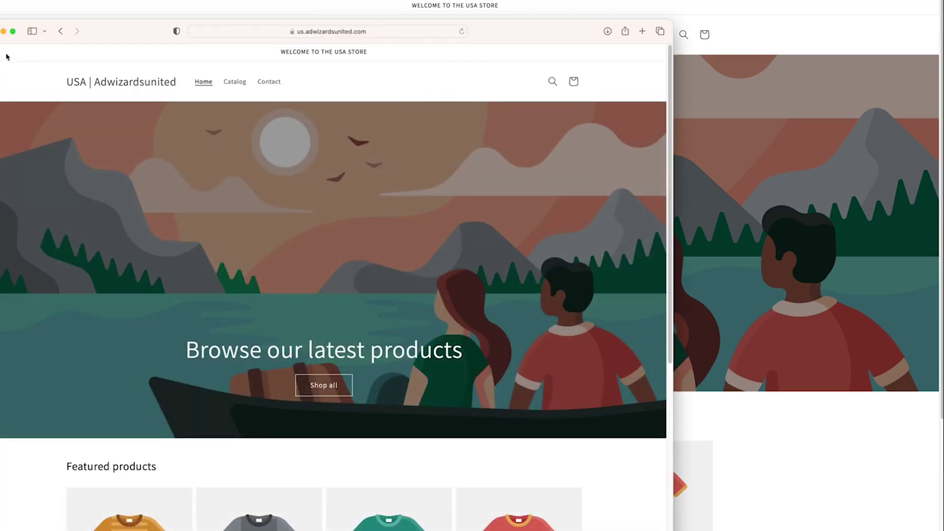
pyautogui.press('super+w')
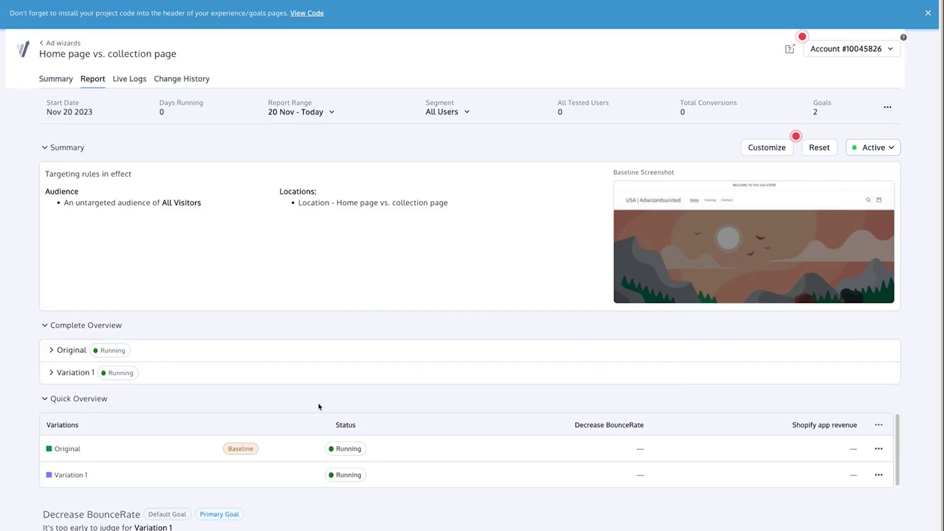
# Step: Reset the experience's collected data, confirm, and reload the report
pyautogui.scroll(-1, 318, 406)
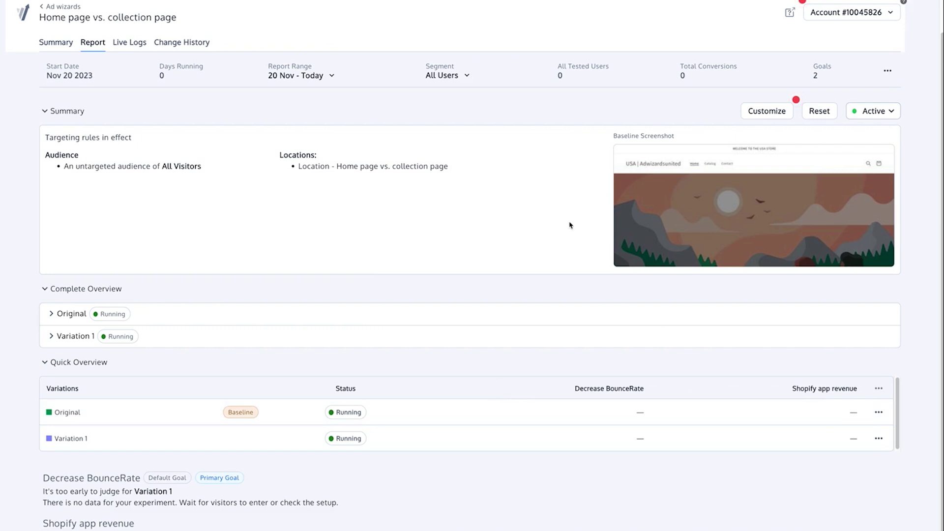
pyautogui.scroll(1, 570, 225)
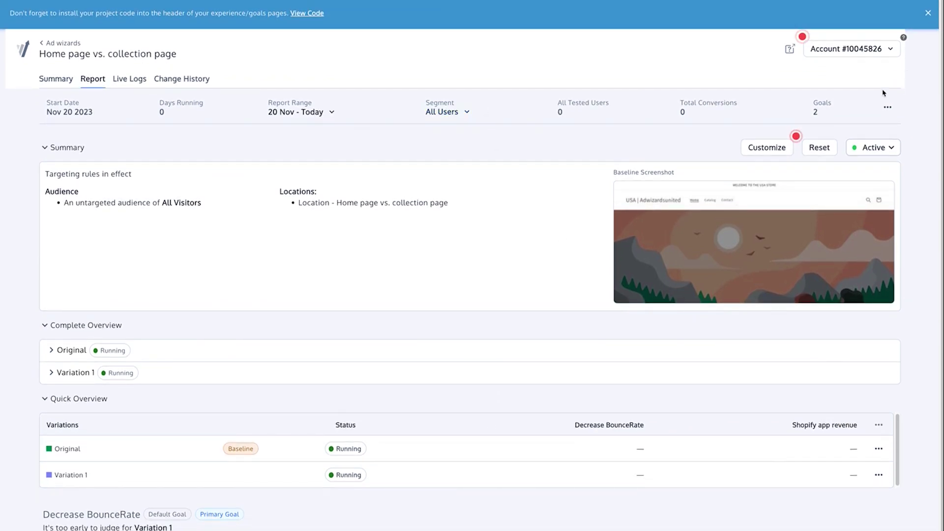
pyautogui.click(819, 147)
pyautogui.click(549, 316)
pyautogui.press('F5')
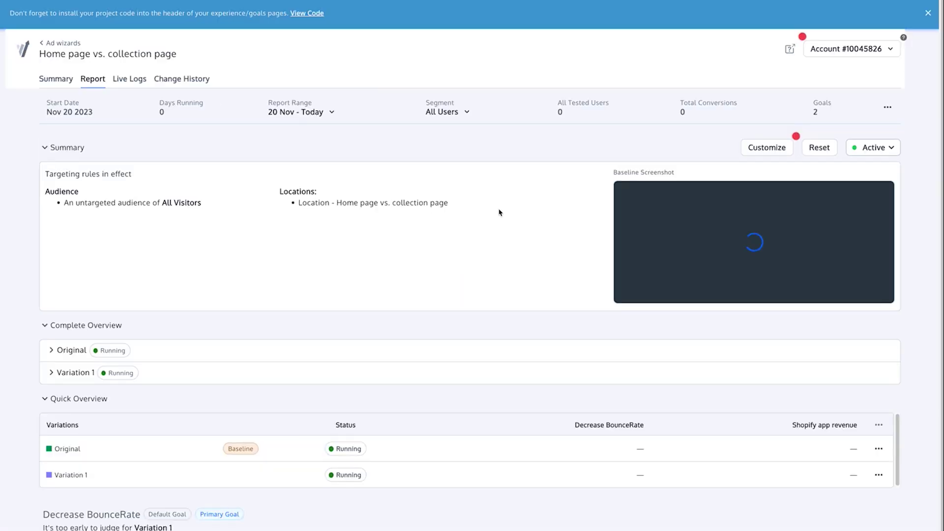
# Step: Close the Customize settings unchanged, then switch to the Summary tab
pyautogui.click(892, 147)
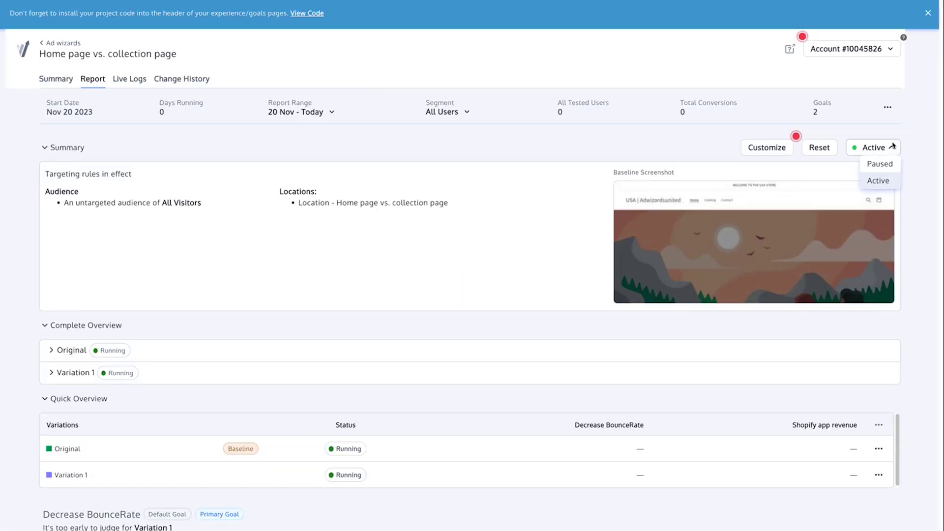
pyautogui.click(777, 148)
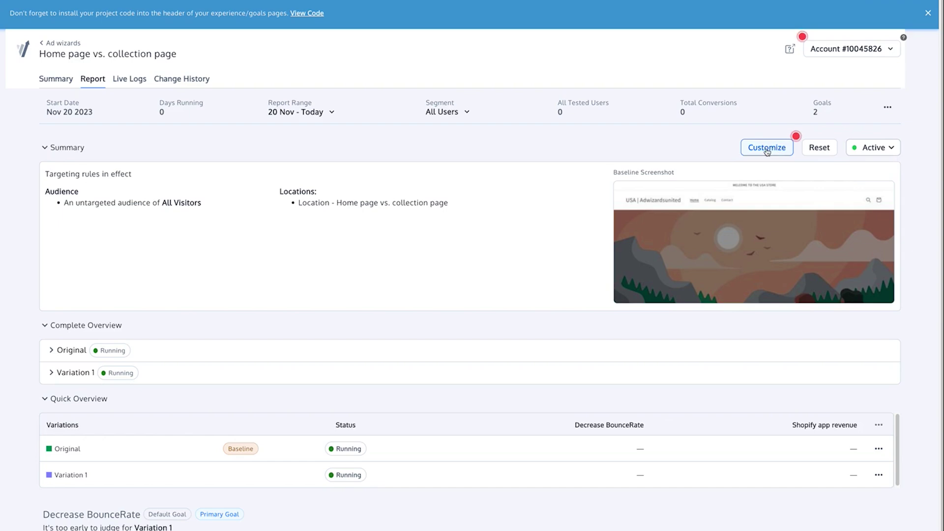
pyautogui.click(777, 147)
pyautogui.click(488, 372)
pyautogui.scroll(-1, 489, 373)
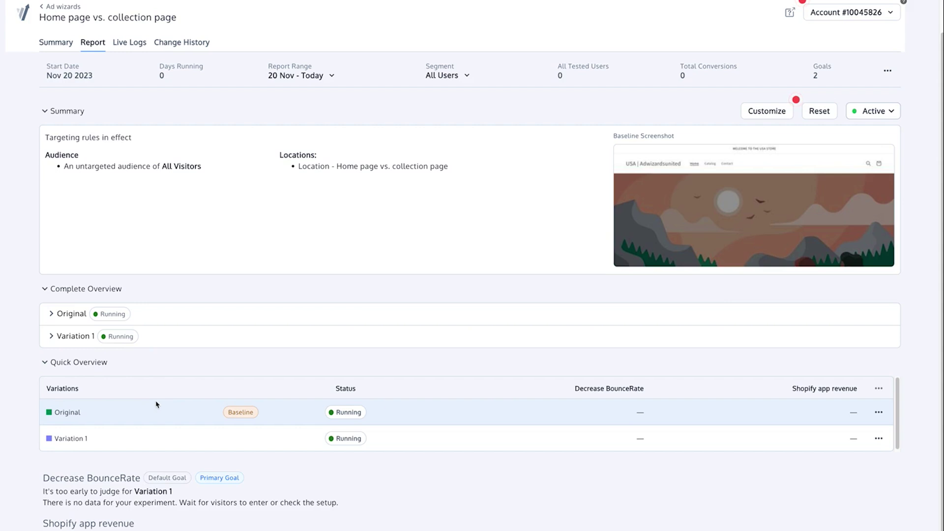
pyautogui.click(56, 42)
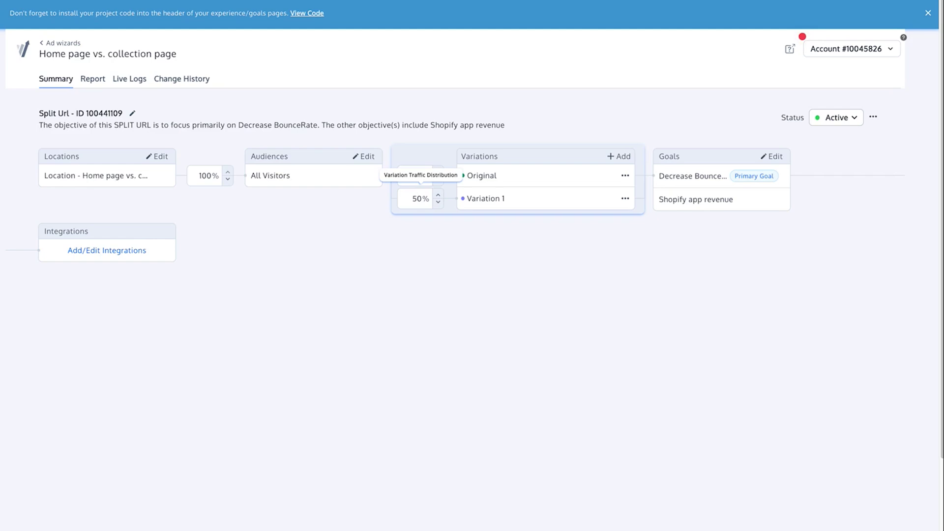
# Step: Set Variation 1's traffic share to 100% and confirm stopping the Original variation
pyautogui.doubleClick(419, 198)
pyautogui.write('100')
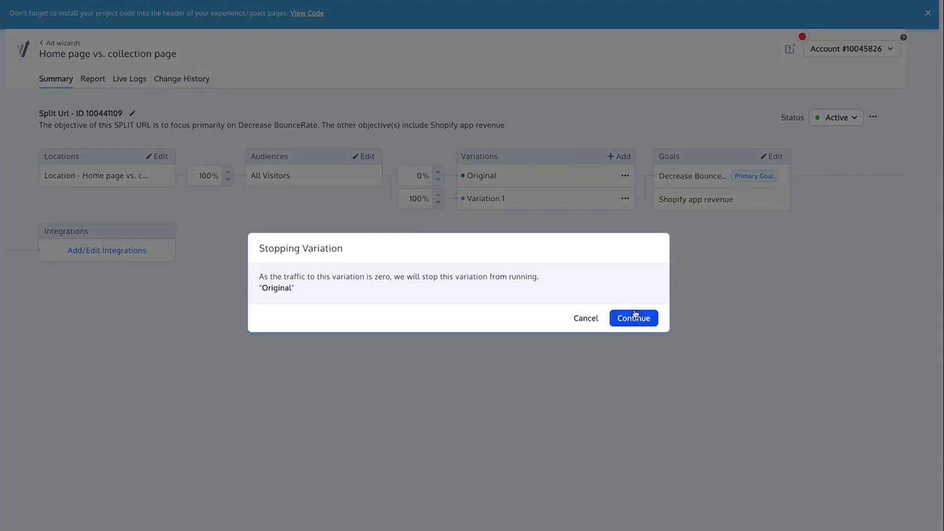
pyautogui.click(634, 315)
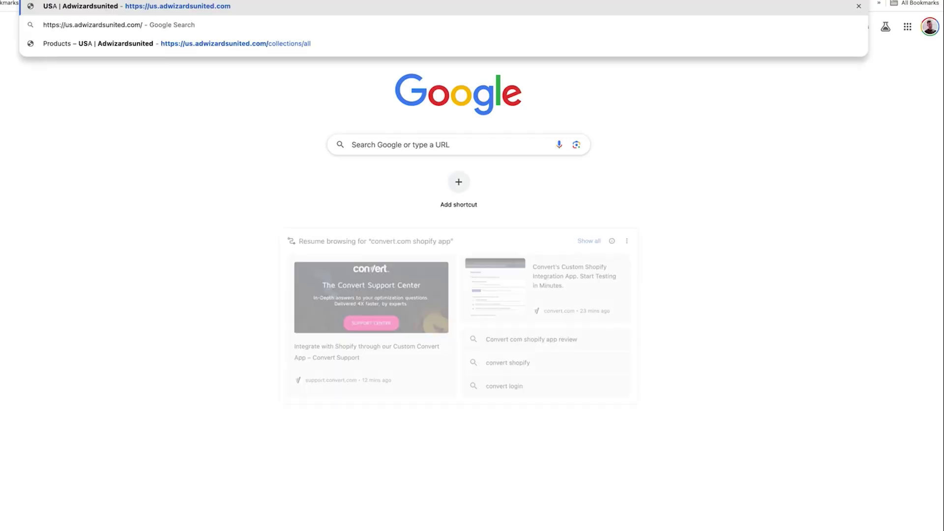
# Step: Test us.adwizardsunited.com in a private browsing window, then return to the experience summary
pyautogui.press('Return')
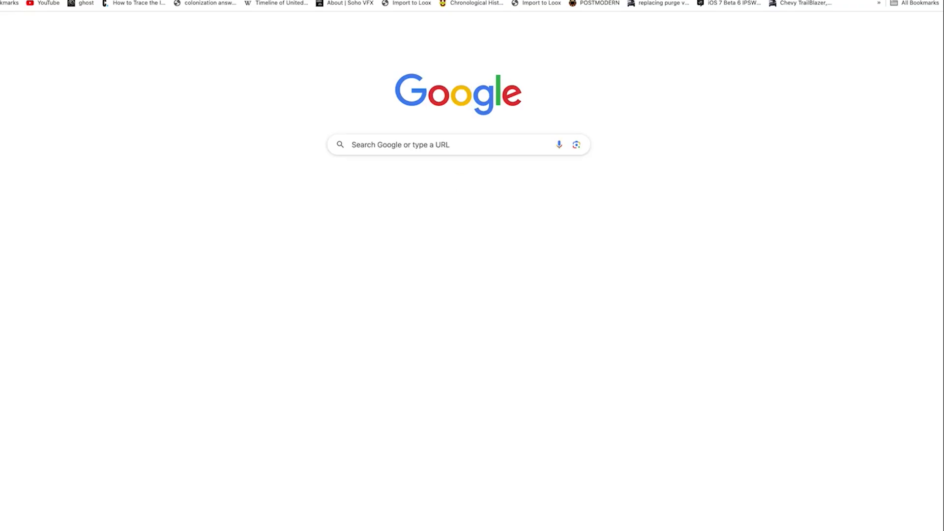
pyautogui.write('https://us.adwizardsunited.com/')
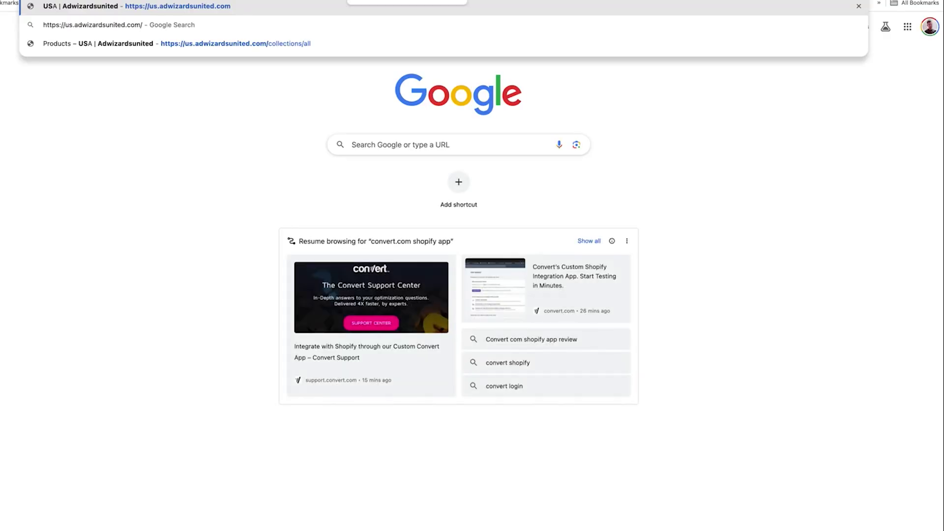
pyautogui.press('Return')
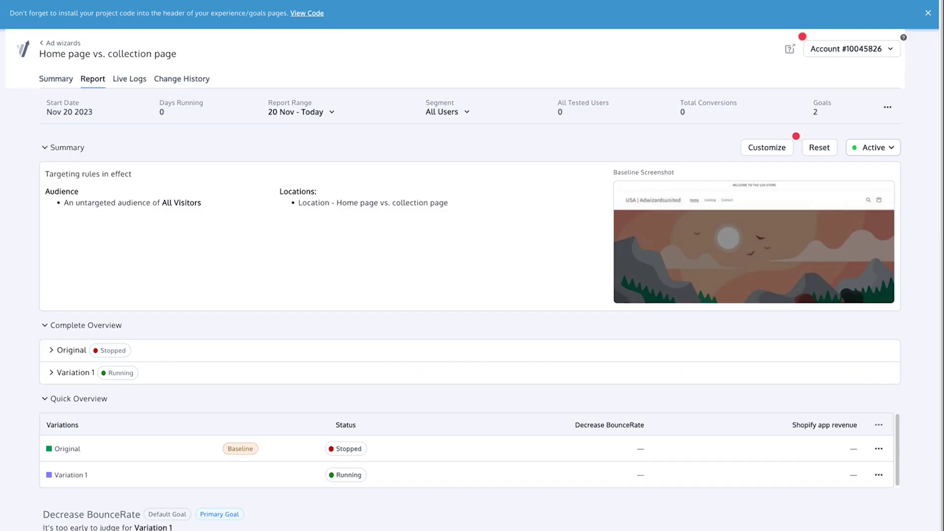
pyautogui.click(929, 1)
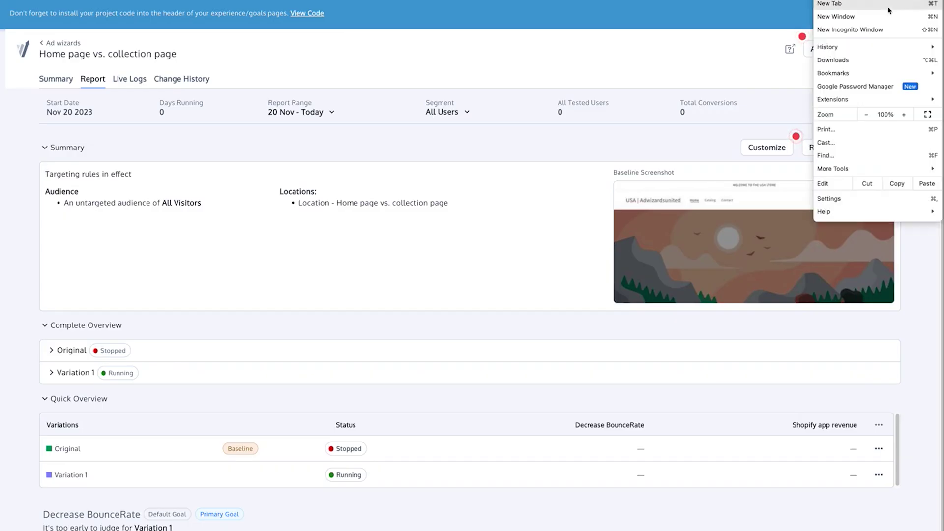
pyautogui.click(866, 30)
pyautogui.write('us.adwizardsunited.com')
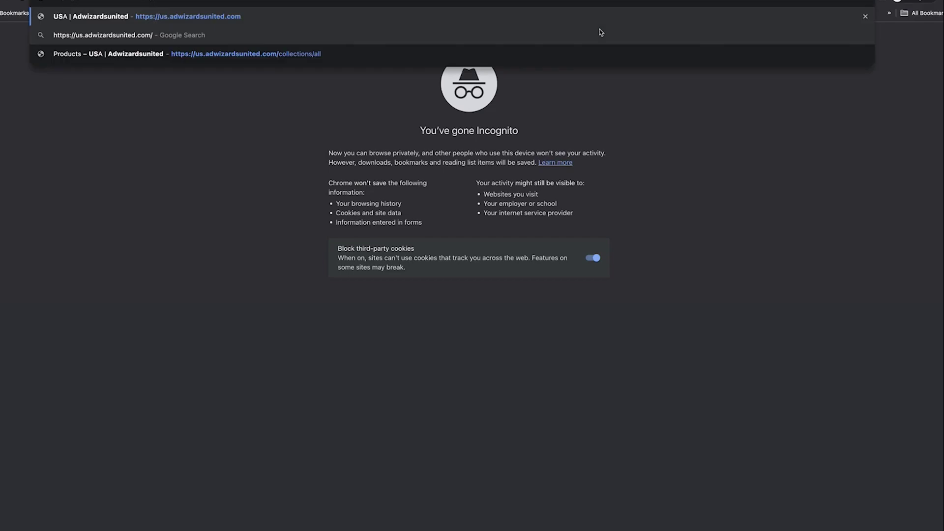
pyautogui.press('Return')
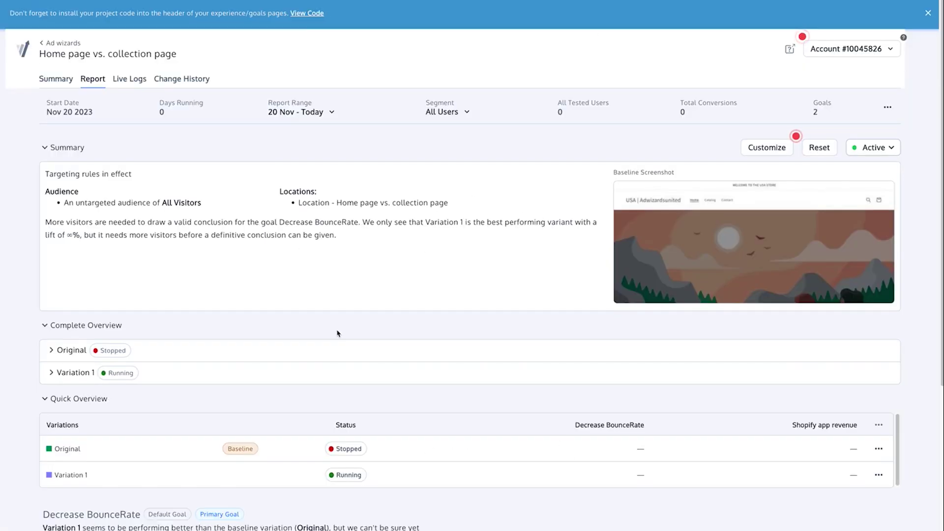
pyautogui.click(56, 79)
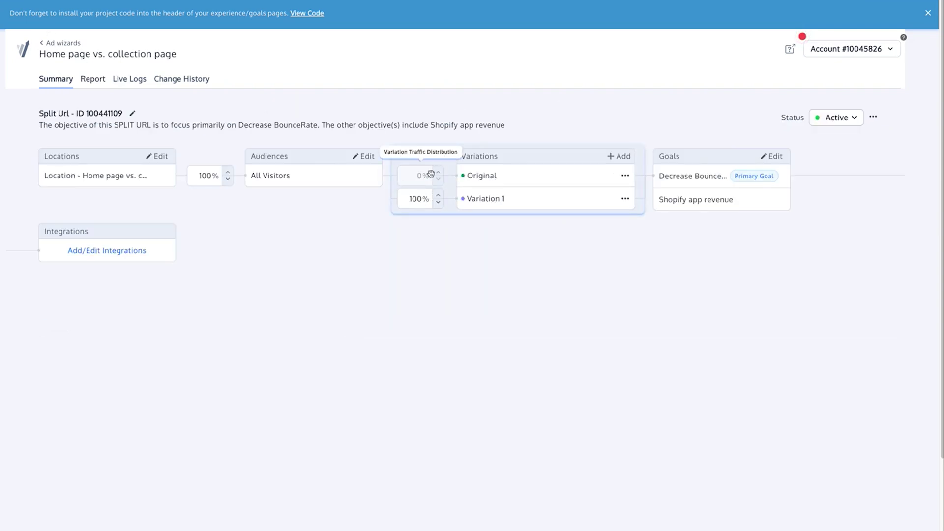
# Step: Change Variation 1's traffic share to 0%
pyautogui.doubleClick(418, 199)
pyautogui.write('50')
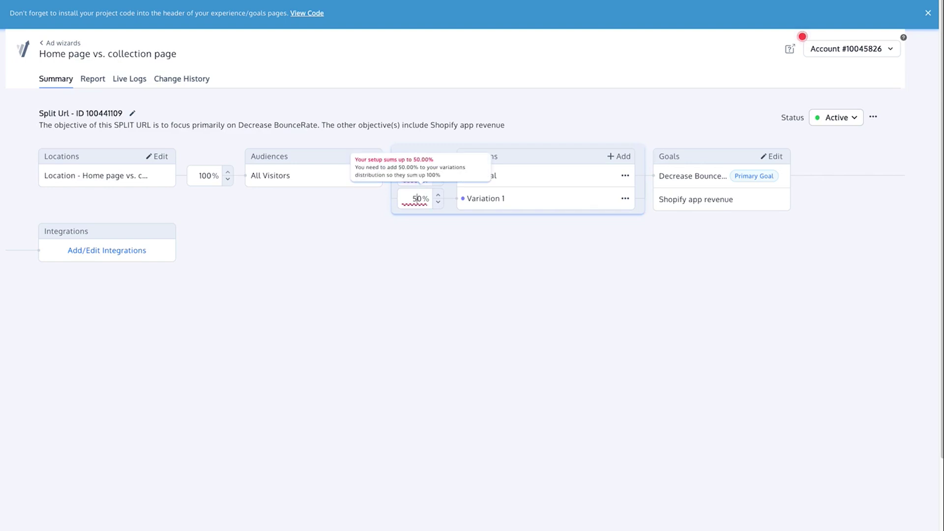
pyautogui.press('BackSpace')
pyautogui.press('BackSpace')
pyautogui.write('0')
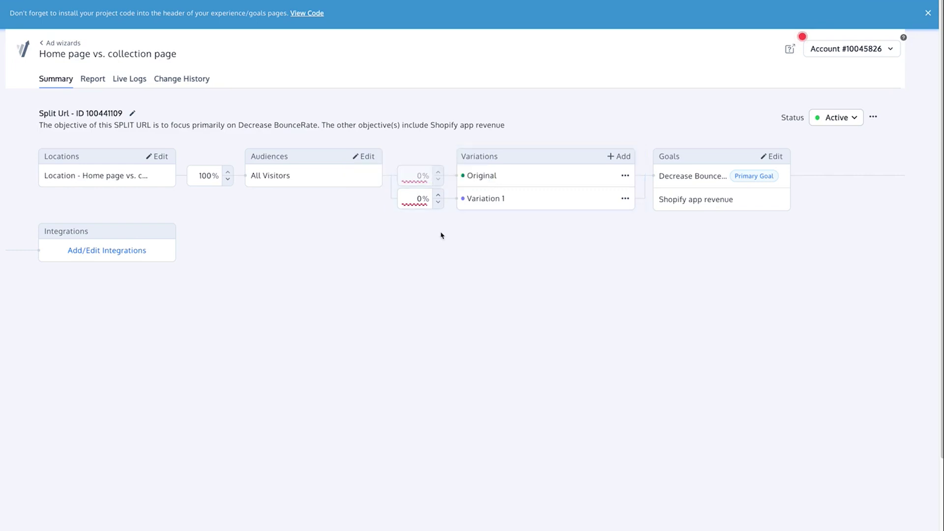
pyautogui.click(625, 175)
pyautogui.click(440, 244)
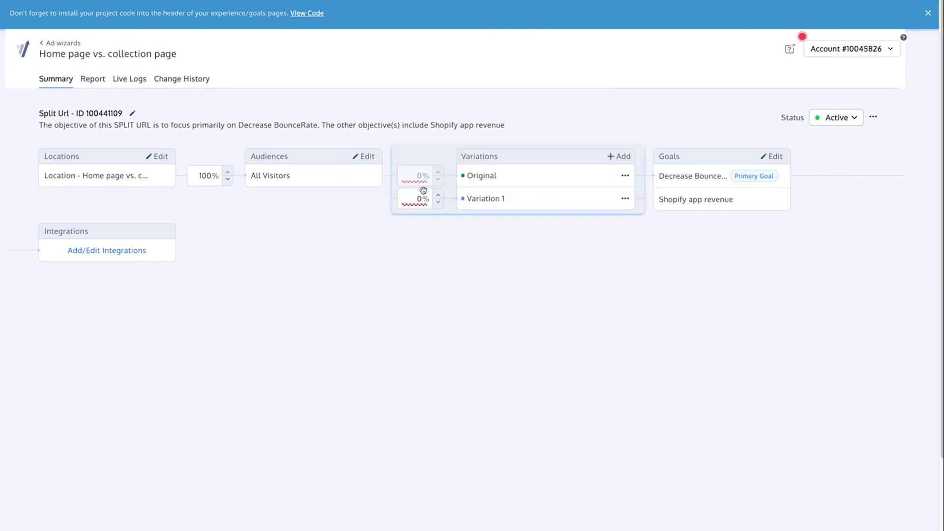
# Step: Check the experience's Stats Settings without saving, then return to the Ad wizards experience list
pyautogui.click(876, 117)
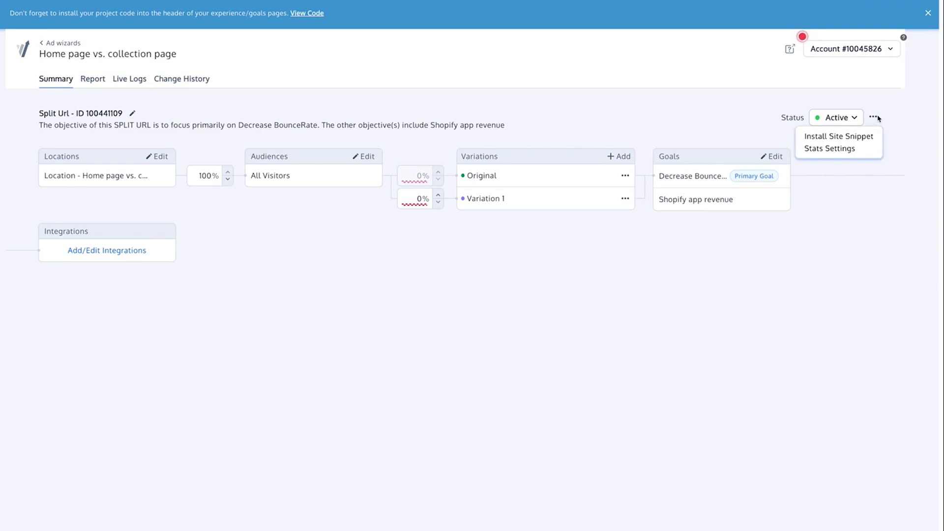
pyautogui.click(826, 148)
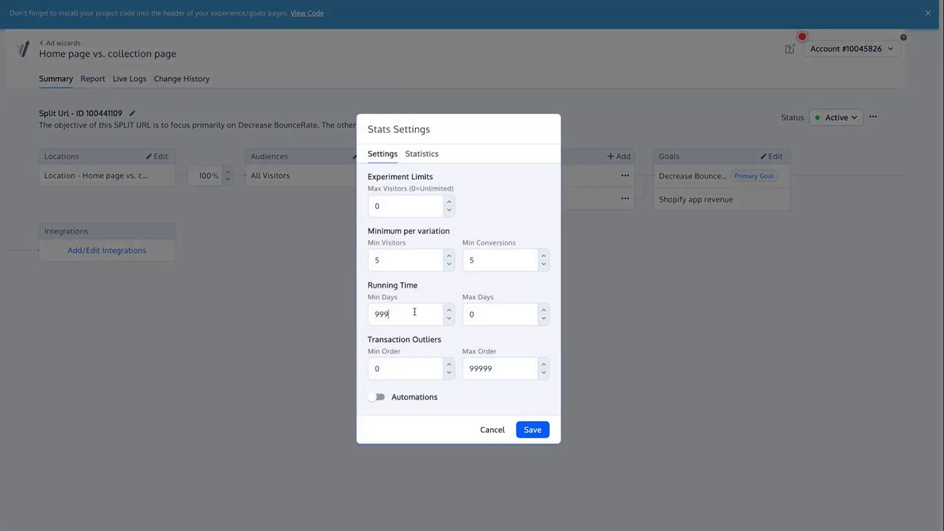
pyautogui.click(492, 430)
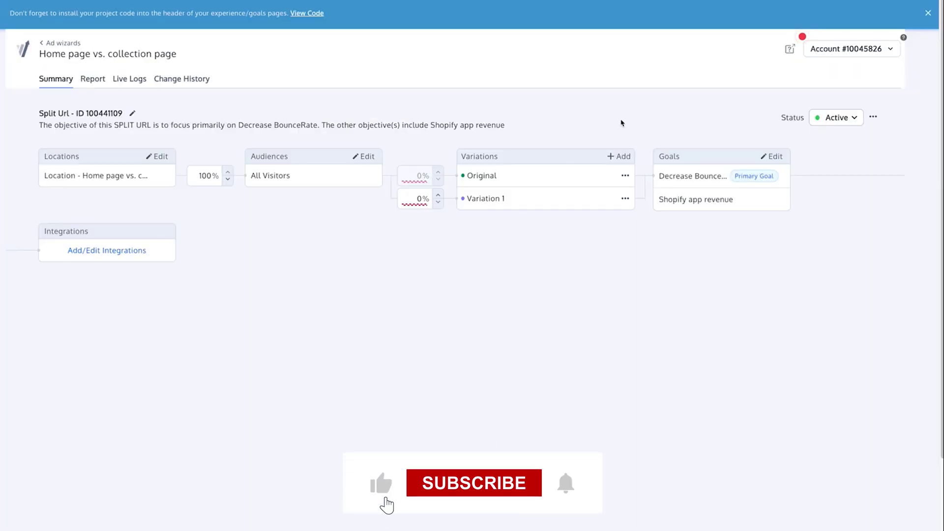
pyautogui.click(55, 43)
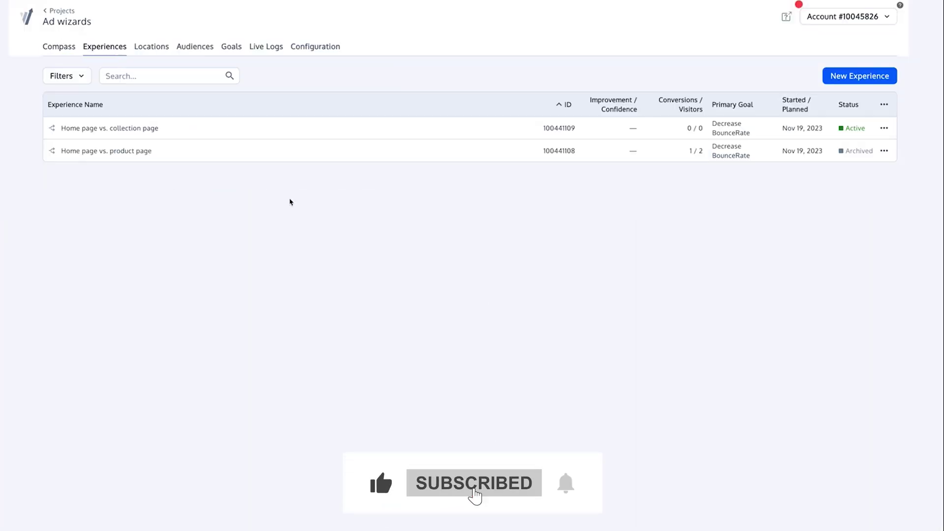